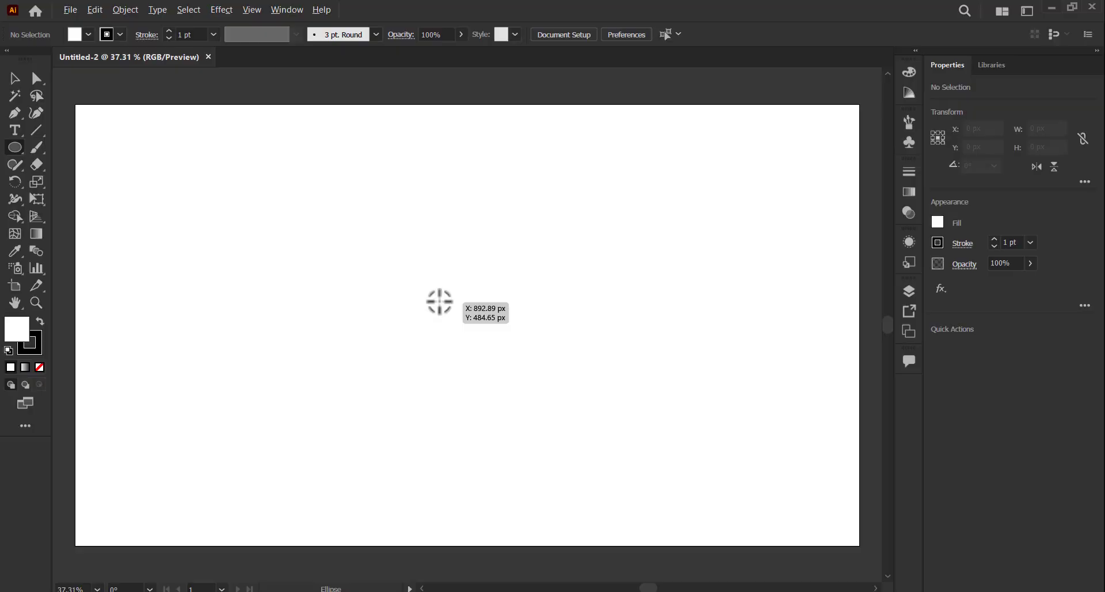
Draw an unfilled 3 pt circle and three straight lines across its middle.
{"action": "left_click_drag", "start_coordinate": [440, 301], "coordinate": [333, 288]}
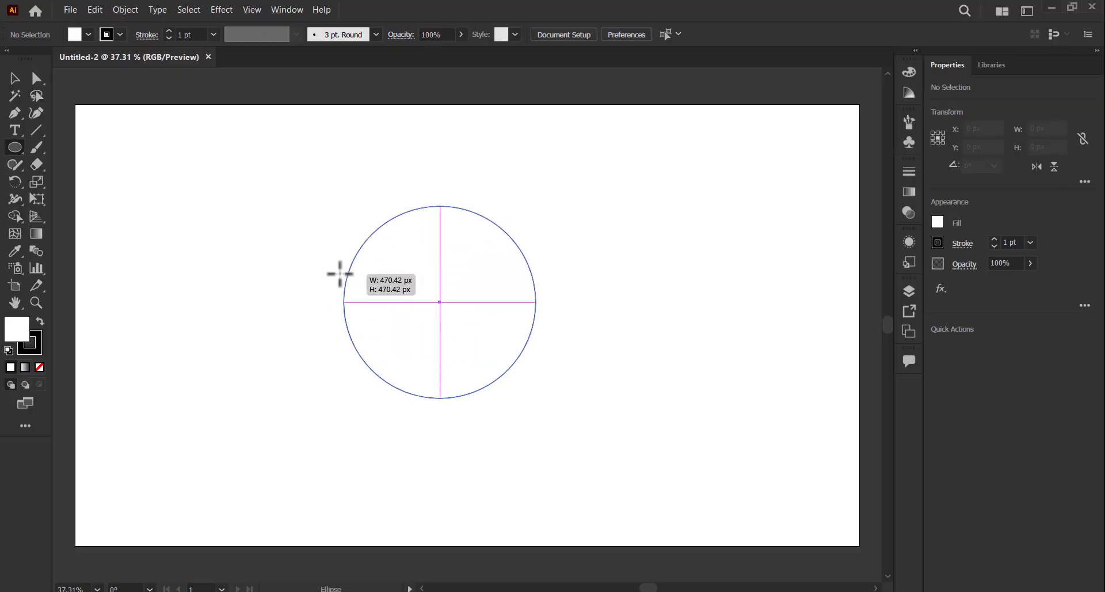
{"action": "key", "text": "v"}
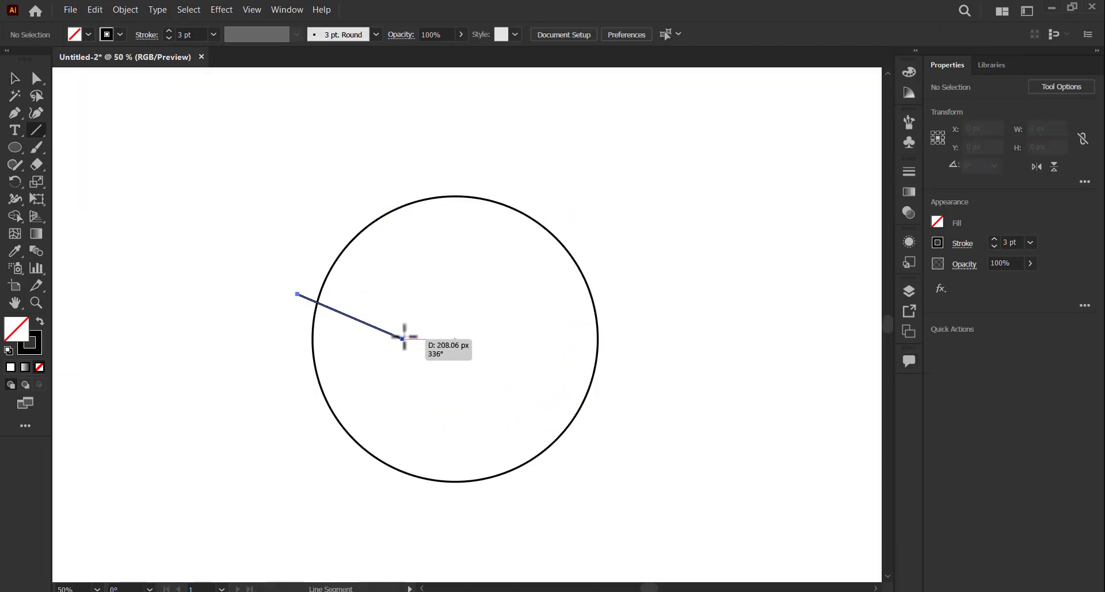
{"action": "left_click_drag", "start_coordinate": [404, 337], "coordinate": [403, 338]}
{"action": "left_click_drag", "start_coordinate": [333, 323], "coordinate": [467, 341]}
{"action": "left_click_drag", "start_coordinate": [610, 307], "coordinate": [522, 344]}
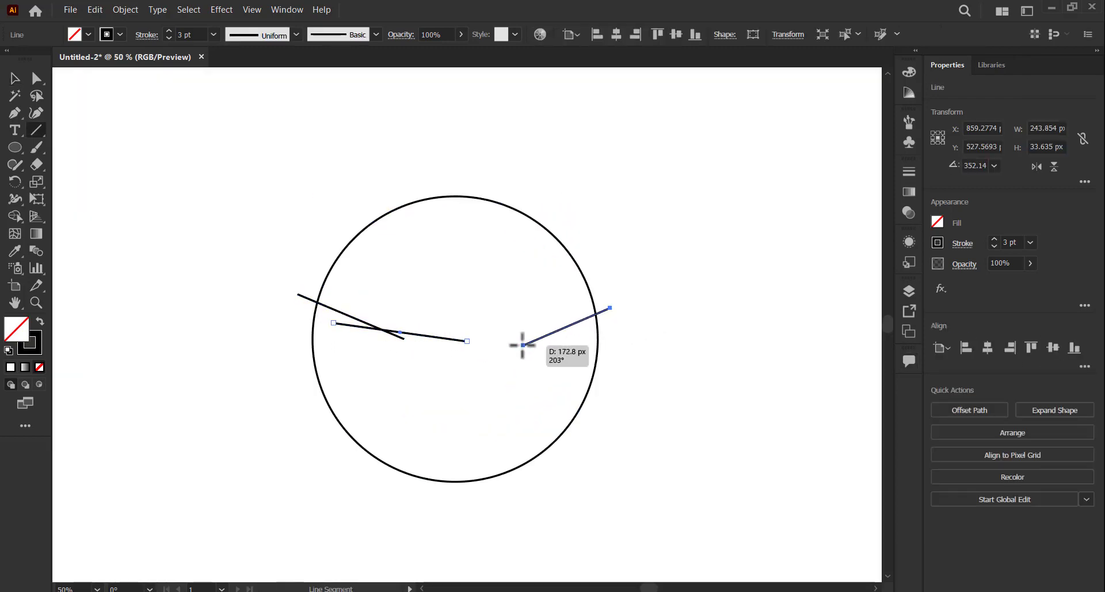
Bend the left, middle and right lines into rolling hill curves with the Curvature tool.
{"action": "left_click", "coordinate": [36, 113]}
{"action": "left_click", "coordinate": [346, 313]}
{"action": "left_click_drag", "start_coordinate": [298, 294], "coordinate": [319, 282]}
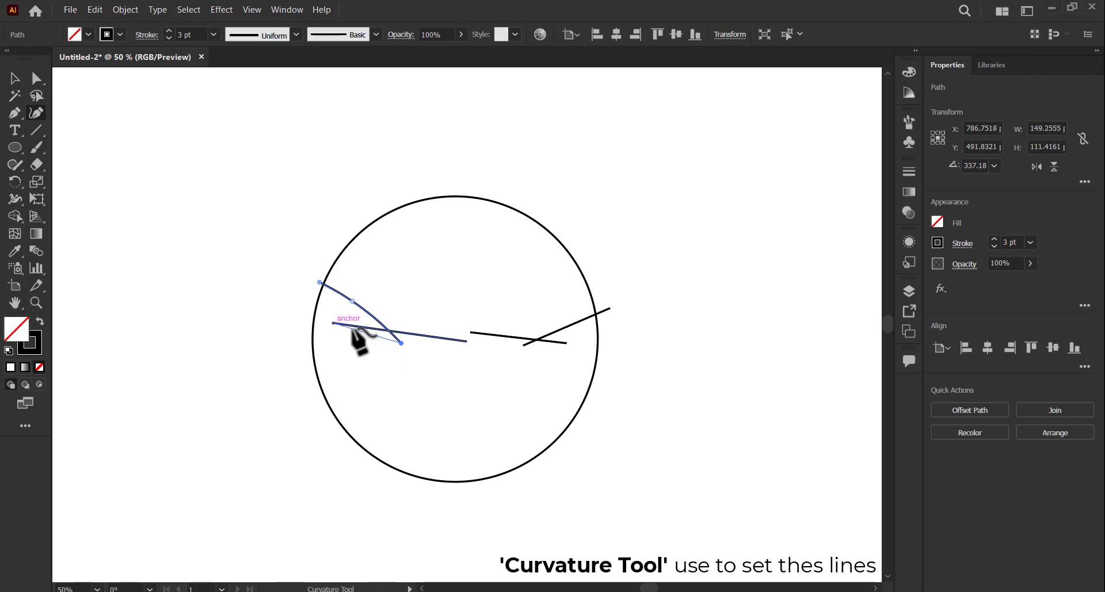
{"action": "left_click", "coordinate": [413, 334]}
{"action": "left_click_drag", "start_coordinate": [320, 326], "coordinate": [350, 314]}
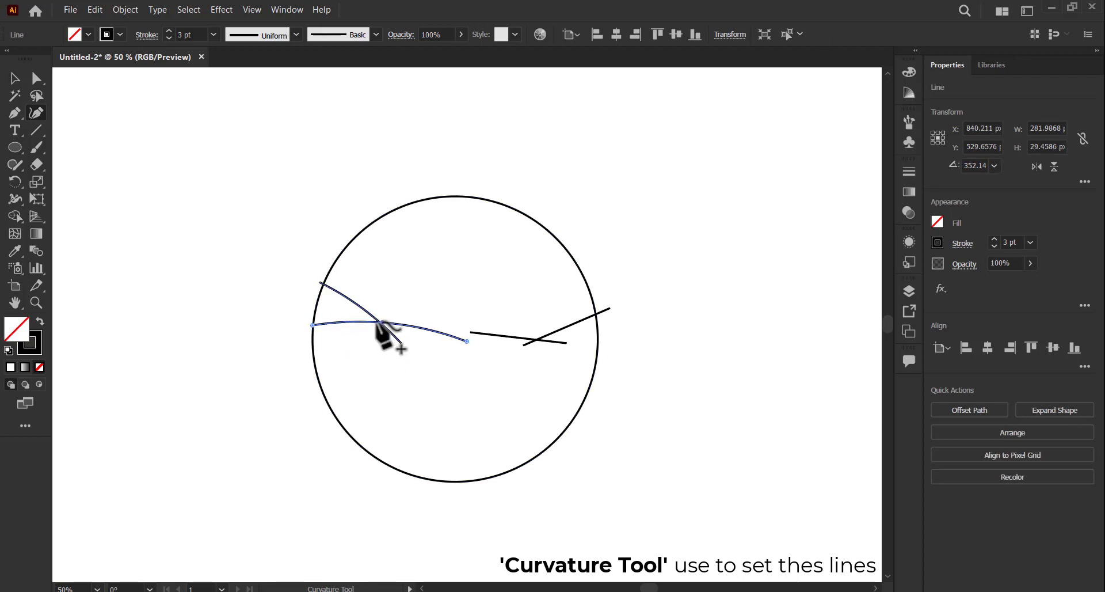
{"action": "left_click", "coordinate": [470, 333]}
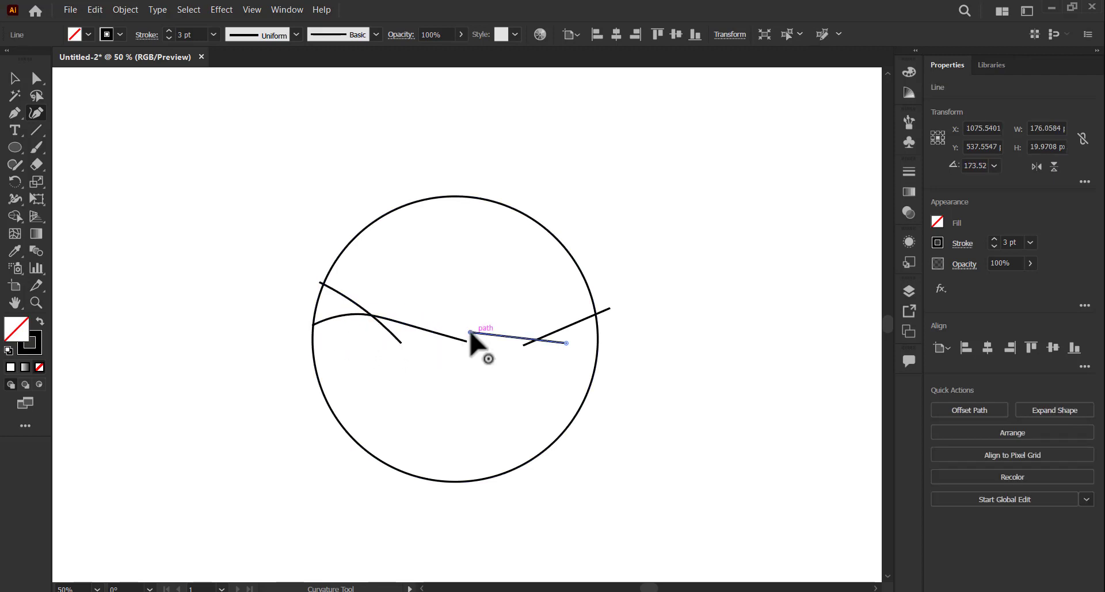
{"action": "left_click_drag", "start_coordinate": [450, 343], "coordinate": [450, 342]}
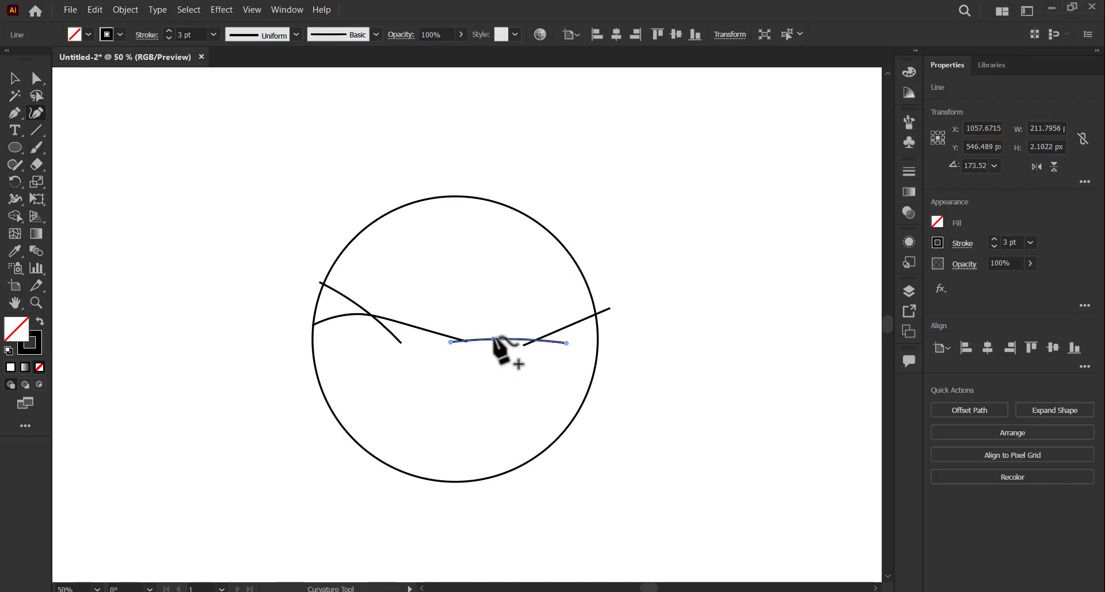
{"action": "left_click", "coordinate": [494, 333]}
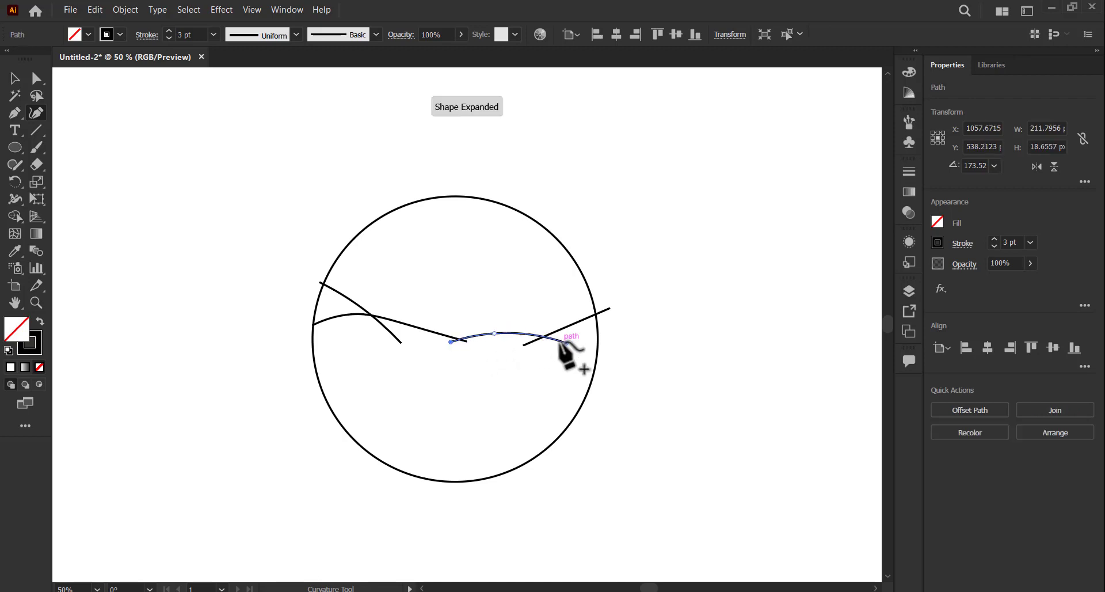
{"action": "left_click", "coordinate": [584, 318]}
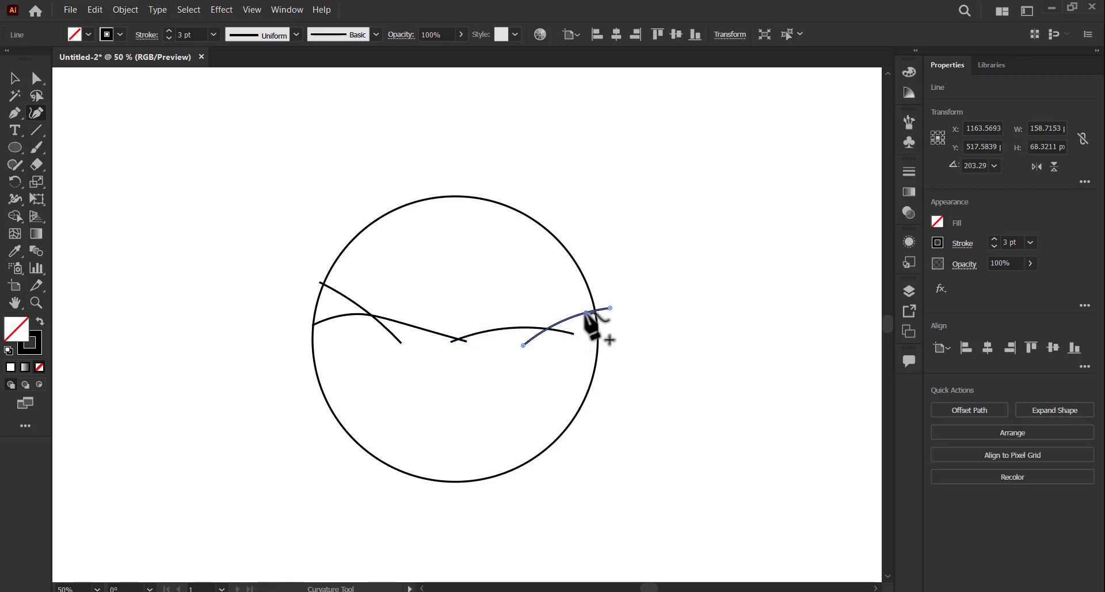
Delete the circle's top arc above the curves with the Shape Builder.
{"action": "key", "text": "ctrl+a"}
{"action": "left_click", "coordinate": [14, 216]}
{"action": "left_click_drag", "start_coordinate": [291, 228], "coordinate": [470, 268]}
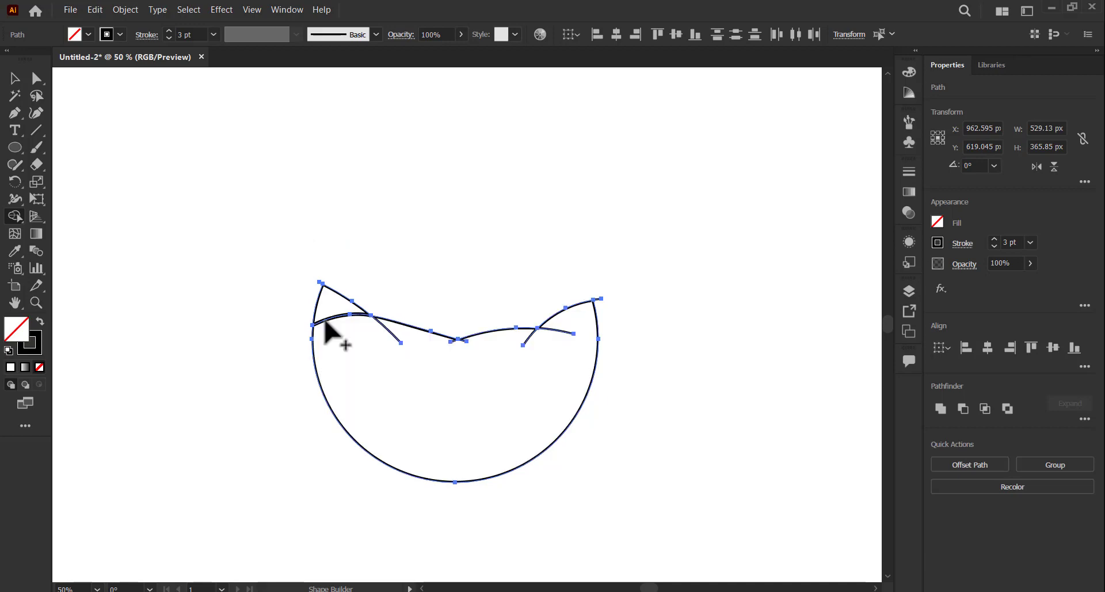
{"action": "key", "text": "v"}
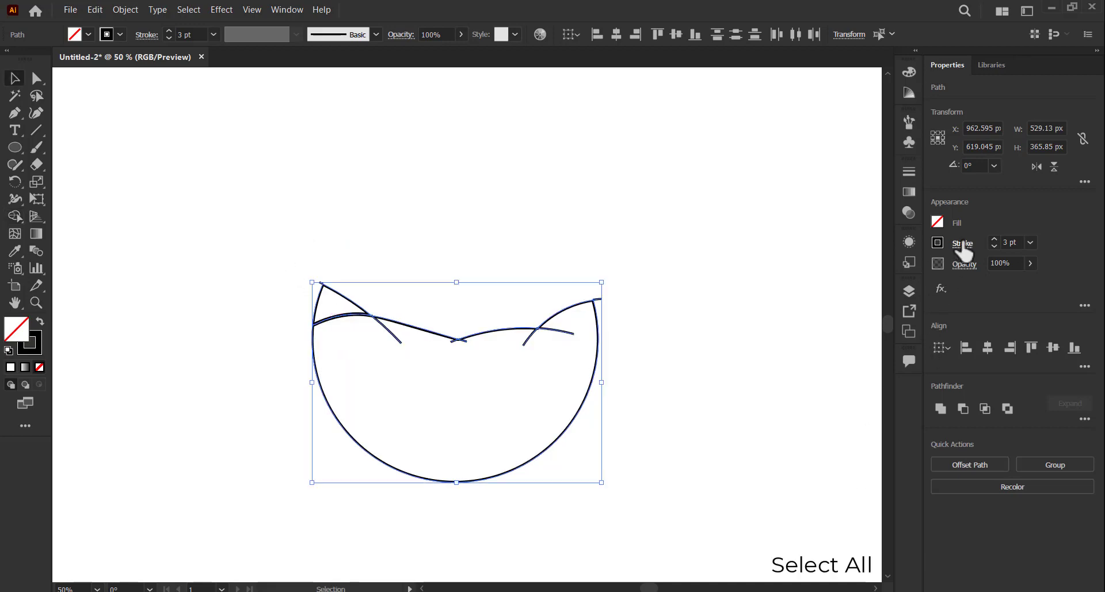
Set the stroke corners to Round Join and place the tent's first corner point.
{"action": "left_click", "coordinate": [962, 243]}
{"action": "left_click", "coordinate": [868, 319]}
{"action": "left_click", "coordinate": [885, 301]}
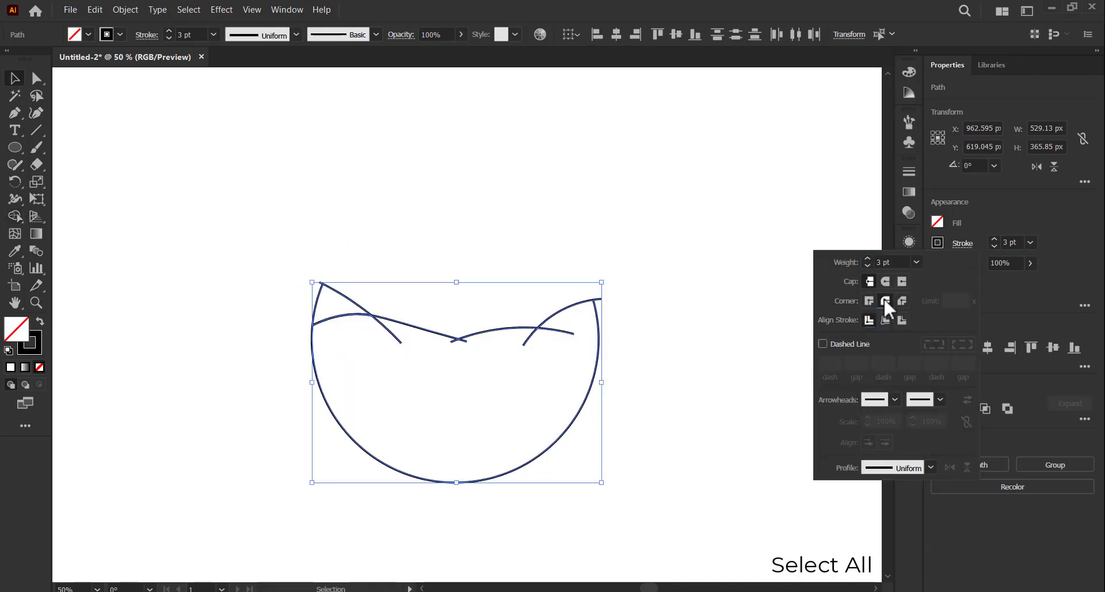
{"action": "key", "text": "ctrl+plus"}
{"action": "key", "text": "p"}
{"action": "left_click", "coordinate": [421, 237]}
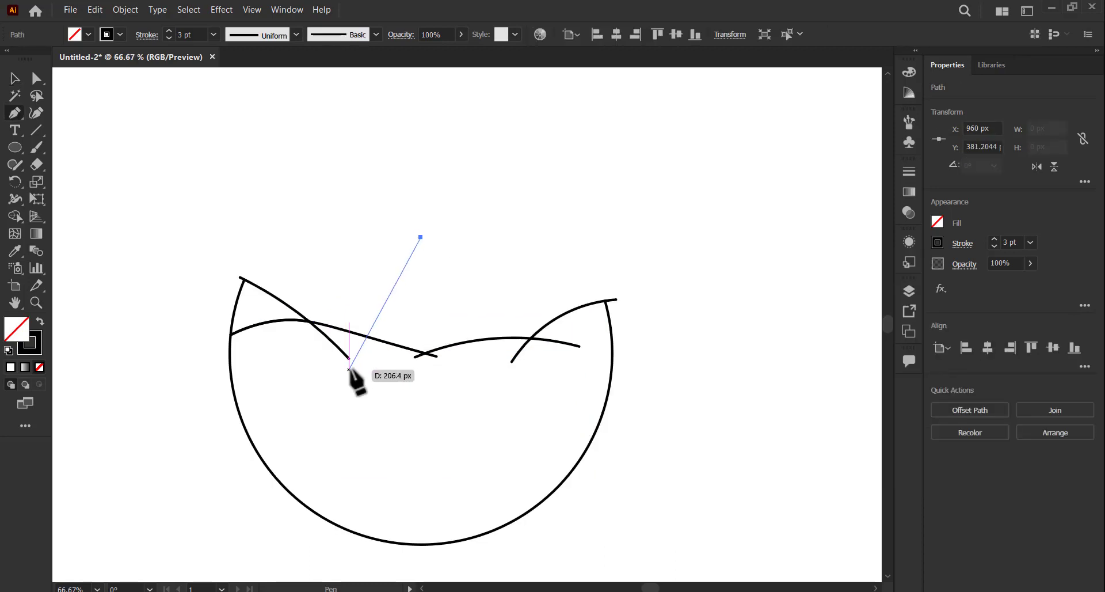
Close the triangle tent, raise its apex, fill it white and enlarge it.
{"action": "left_click", "coordinate": [348, 369]}
{"action": "left_click", "coordinate": [506, 369]}
{"action": "left_click", "coordinate": [420, 237]}
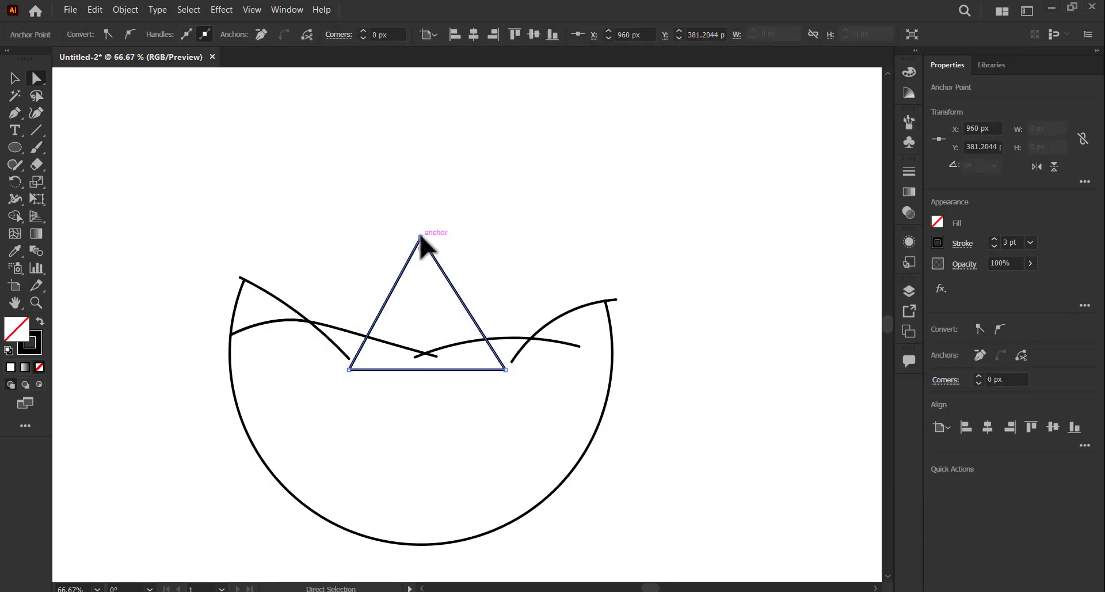
{"action": "key", "text": "a"}
{"action": "left_click_drag", "start_coordinate": [420, 236], "coordinate": [425, 217]}
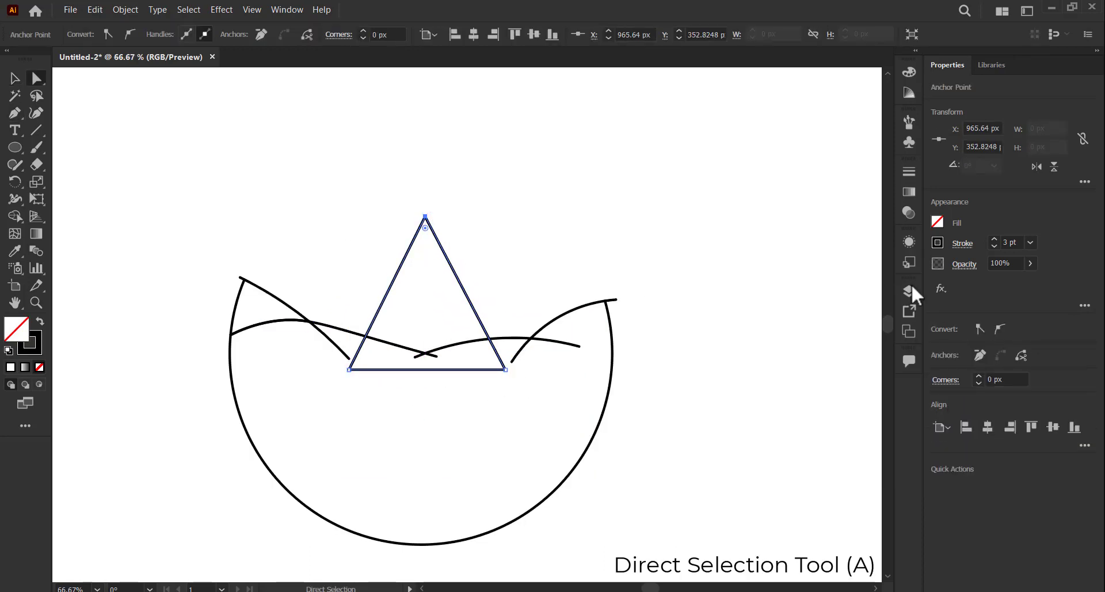
{"action": "left_click", "coordinate": [937, 222]}
{"action": "key", "text": "v"}
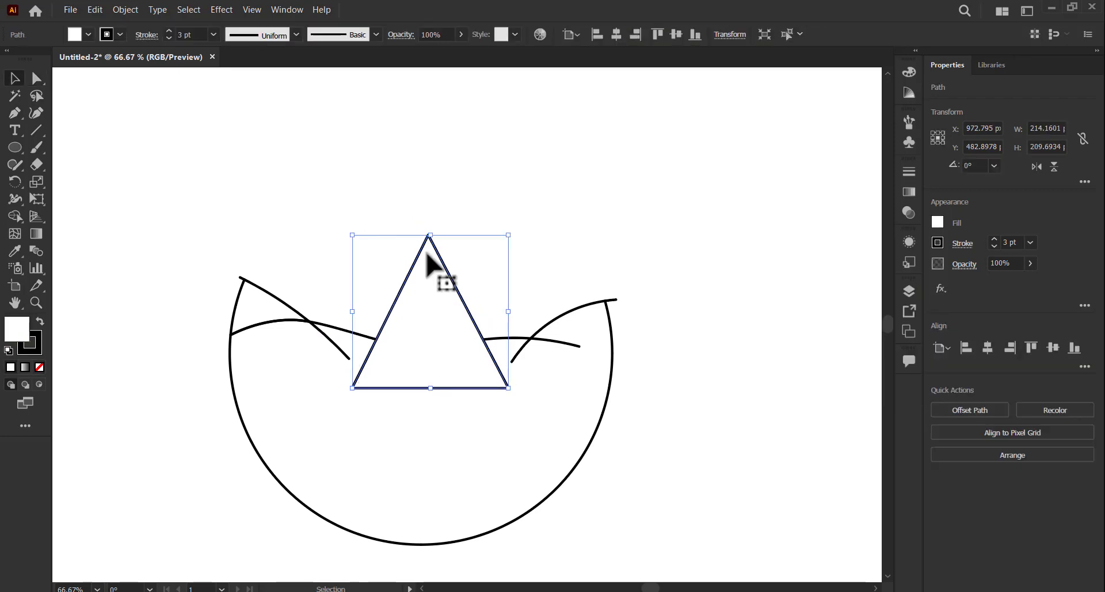
{"action": "left_click_drag", "start_coordinate": [430, 235], "coordinate": [425, 217]}
Delete the hill curves' end points beside the tent and at the overshooting tips.
{"action": "left_click", "coordinate": [12, 110]}
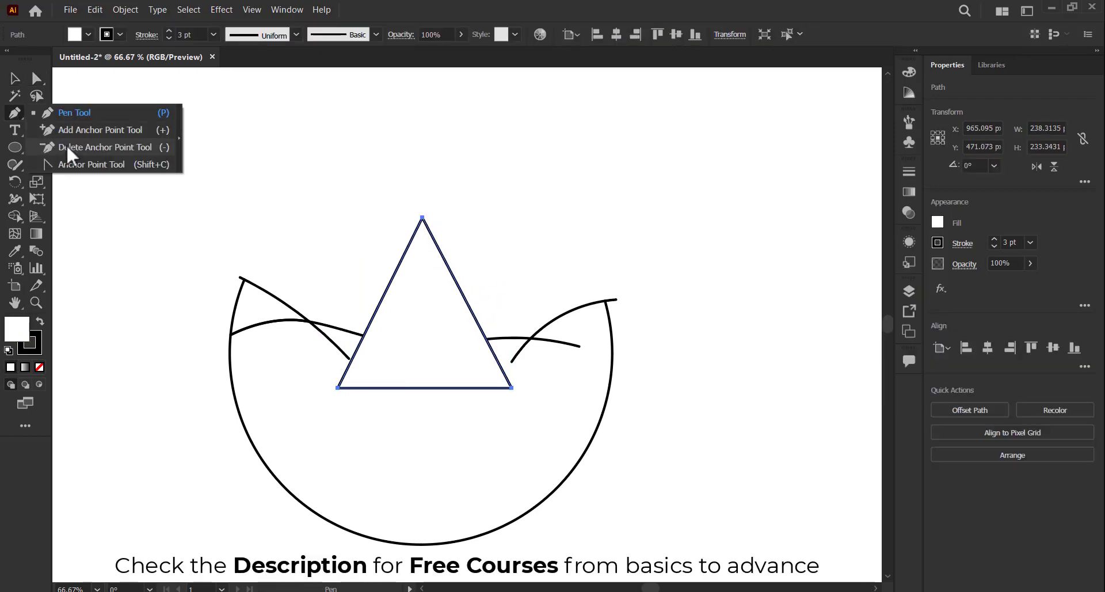
{"action": "left_click", "coordinate": [98, 147]}
{"action": "left_click", "coordinate": [349, 358]}
{"action": "left_click", "coordinate": [511, 361]}
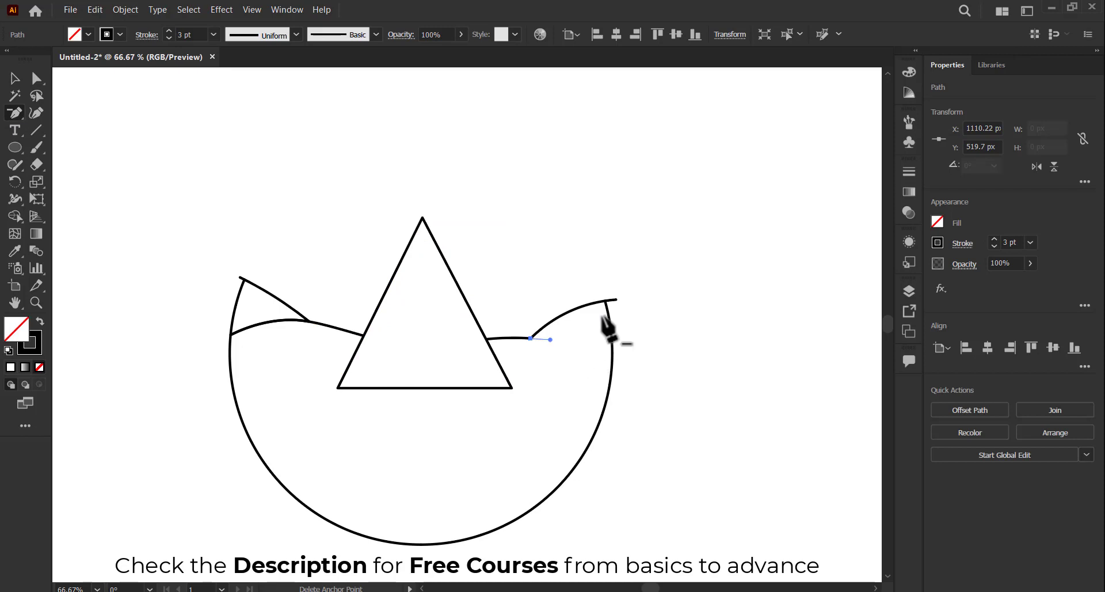
{"action": "left_click", "coordinate": [616, 300]}
{"action": "left_click", "coordinate": [241, 278]}
Draw a bent flap line from the tent's apex down to its base.
{"action": "key", "text": "p"}
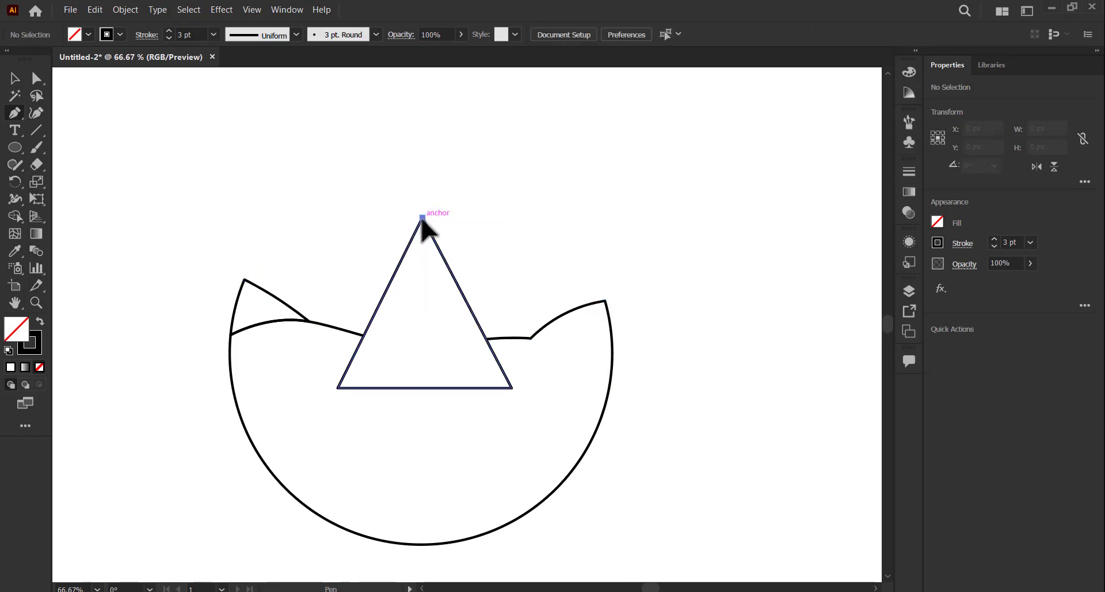
{"action": "left_click", "coordinate": [423, 217]}
{"action": "left_click", "coordinate": [423, 271]}
{"action": "left_click", "coordinate": [455, 388]}
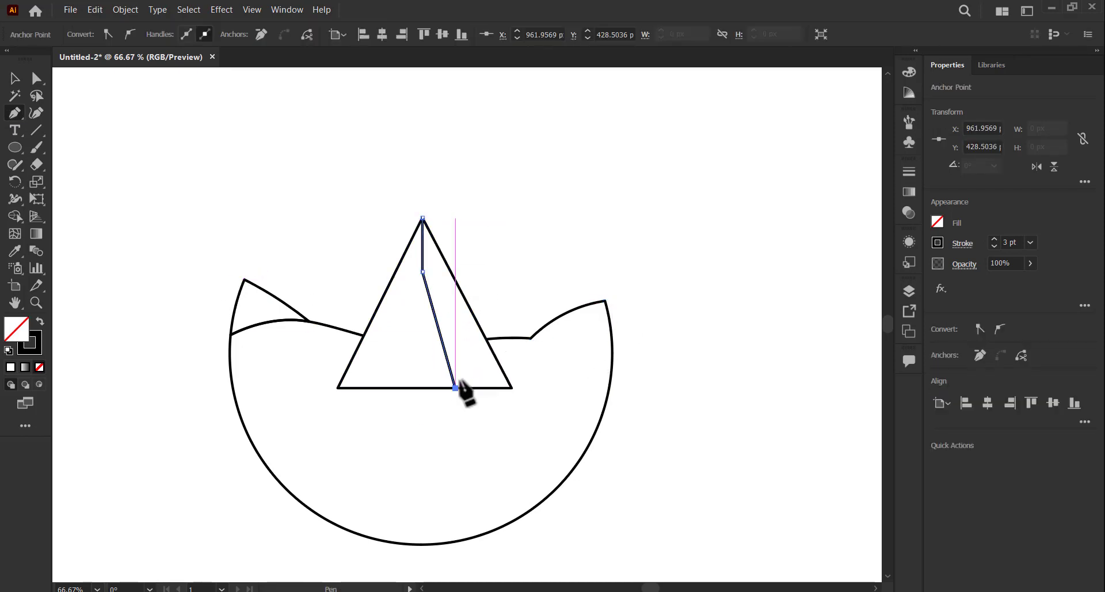
{"action": "left_click", "coordinate": [489, 357]}
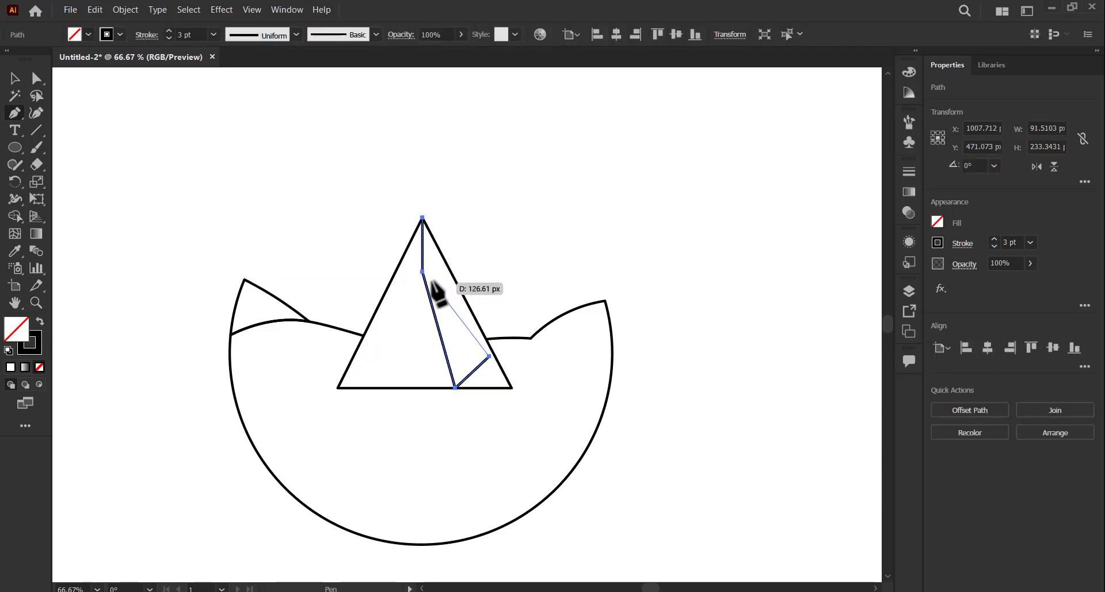
Duplicate and mirror the flap line, then widen the flaps inside the tent.
{"action": "key", "text": "v"}
{"action": "left_click_drag", "start_coordinate": [464, 310], "coordinate": [419, 308]}
{"action": "left_click", "coordinate": [1036, 166]}
{"action": "key", "text": "ctrl+1"}
{"action": "left_click_drag", "start_coordinate": [518, 365], "coordinate": [506, 371]}
Group the tent flap lines and deselect the artwork.
{"action": "right_click", "coordinate": [454, 378]}
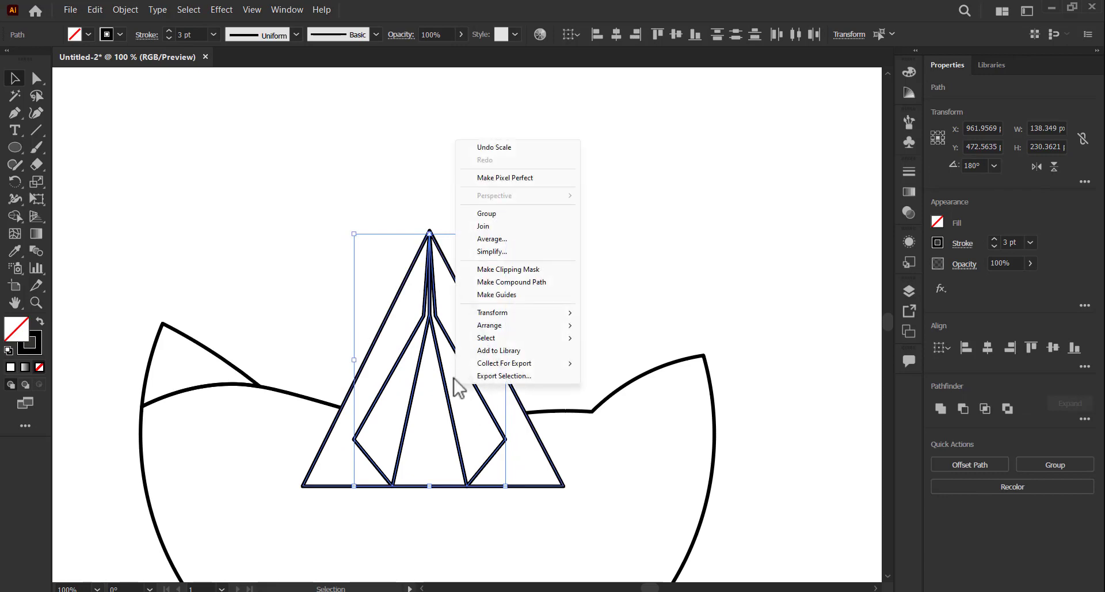
{"action": "left_click", "coordinate": [509, 216]}
{"action": "key", "text": "ctrl+shift+a"}
{"action": "key", "text": "backslash"}
Draw four short whisker dashes, two on each side below the hills.
{"action": "scroll", "coordinate": [211, 435], "scroll_direction": "down", "scroll_amount": 1}
{"action": "mouse_move", "coordinate": [188, 408]}
{"action": "left_mouse_down"}
{"action": "mouse_move", "coordinate": [261, 445]}
{"action": "mouse_move", "coordinate": [247, 414]}
{"action": "mouse_move", "coordinate": [287, 427]}
{"action": "left_mouse_up"}
{"action": "scroll", "coordinate": [257, 444], "scroll_direction": "down", "scroll_amount": 2}
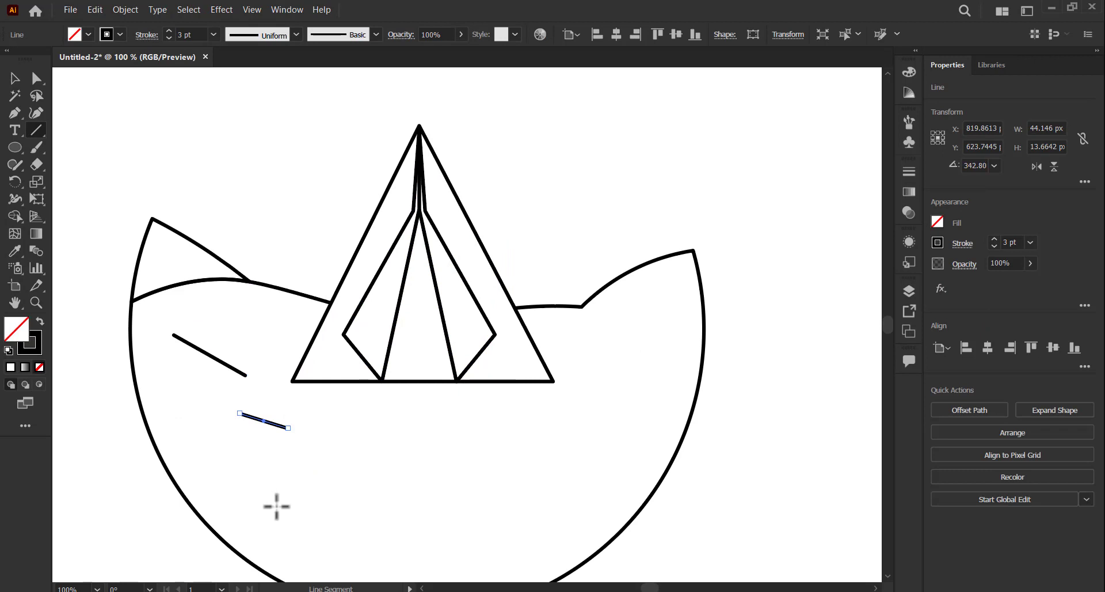
{"action": "left_click_drag", "start_coordinate": [254, 508], "coordinate": [335, 506]}
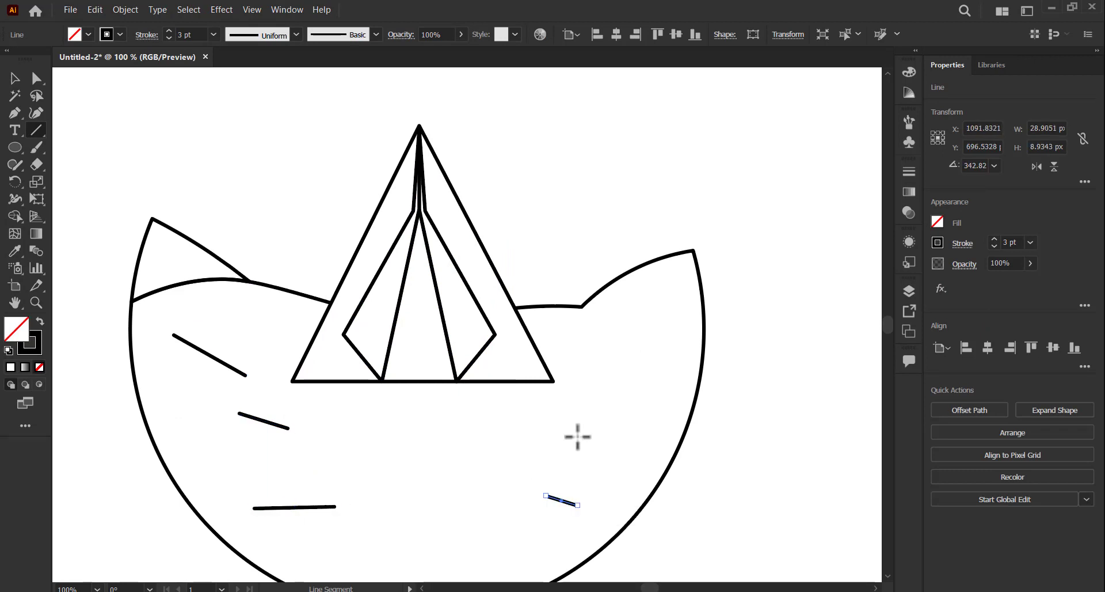
{"action": "left_click_drag", "start_coordinate": [577, 436], "coordinate": [638, 415]}
{"action": "left_click_drag", "start_coordinate": [581, 387], "coordinate": [662, 347]}
Give the whiskers a both-ends tapered width profile and heavier stroke, and draw an oval nose below the tent.
{"action": "key", "text": "v"}
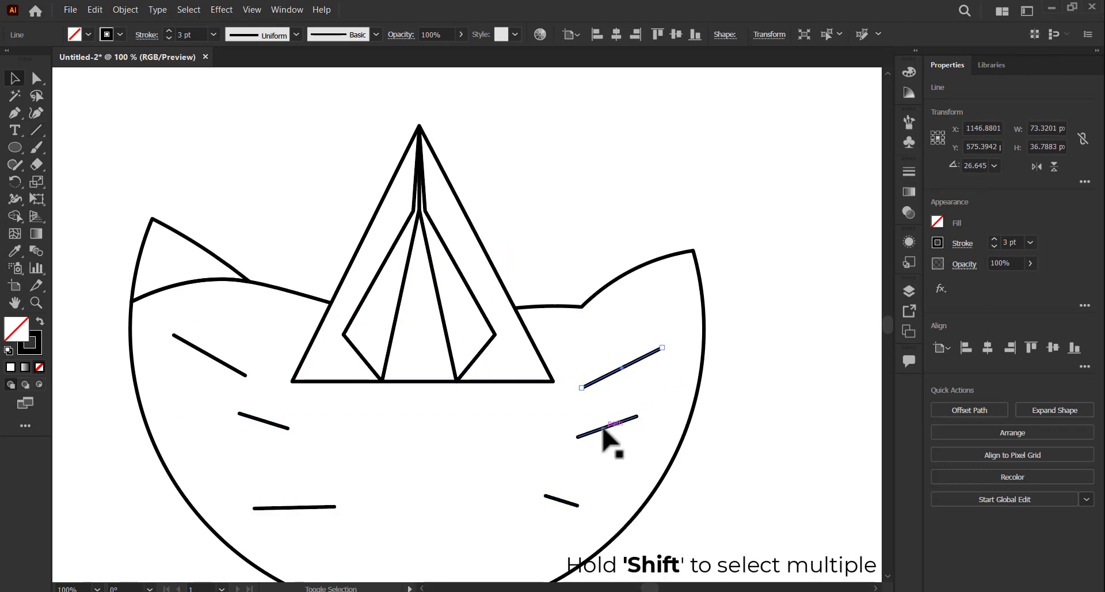
{"action": "left_click", "coordinate": [607, 425], "text": "shift"}
{"action": "left_click", "coordinate": [561, 500], "text": "shift"}
{"action": "left_click", "coordinate": [296, 507], "text": "shift"}
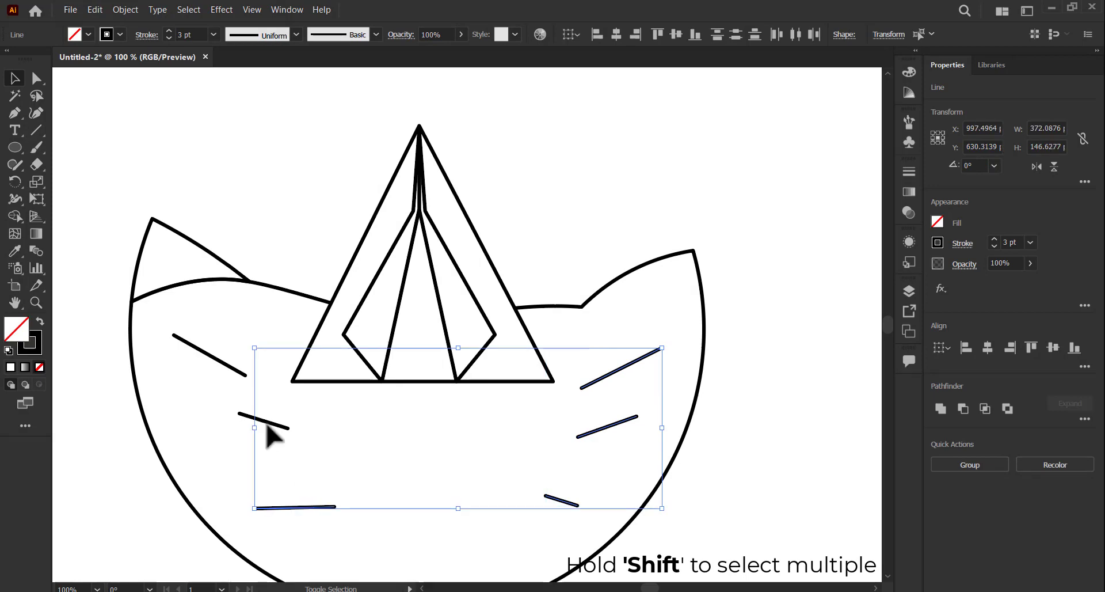
{"action": "left_click", "coordinate": [224, 364], "text": "shift"}
{"action": "left_click", "coordinate": [264, 34]}
{"action": "left_click", "coordinate": [243, 194]}
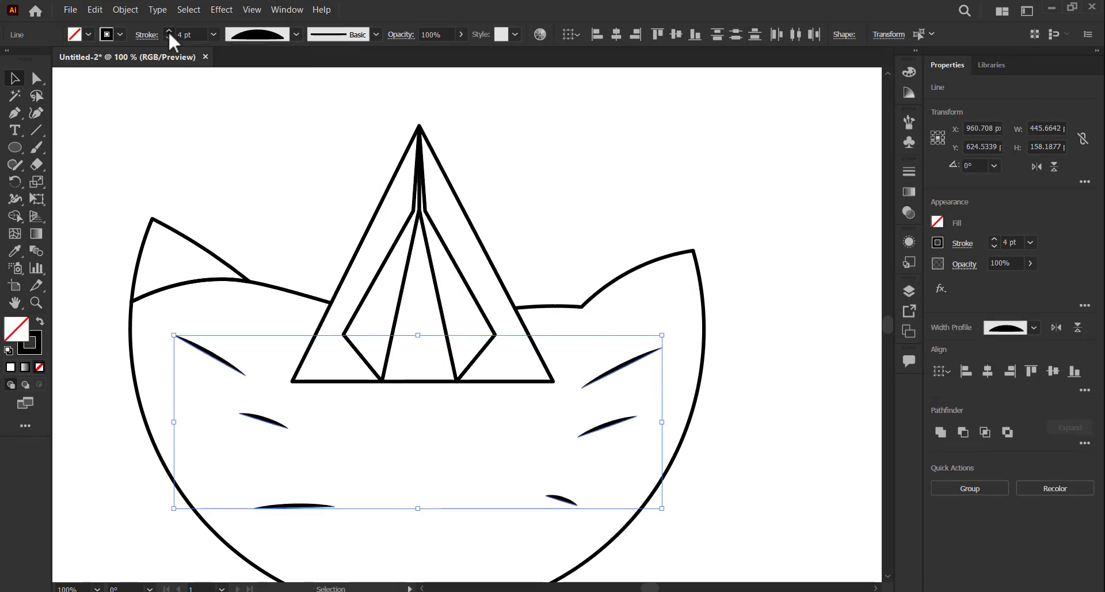
{"action": "left_click", "coordinate": [169, 31]}
{"action": "left_click", "coordinate": [168, 31]}
{"action": "left_click", "coordinate": [178, 94]}
{"action": "key", "text": "l"}
{"action": "left_click_drag", "start_coordinate": [388, 439], "coordinate": [514, 476]}
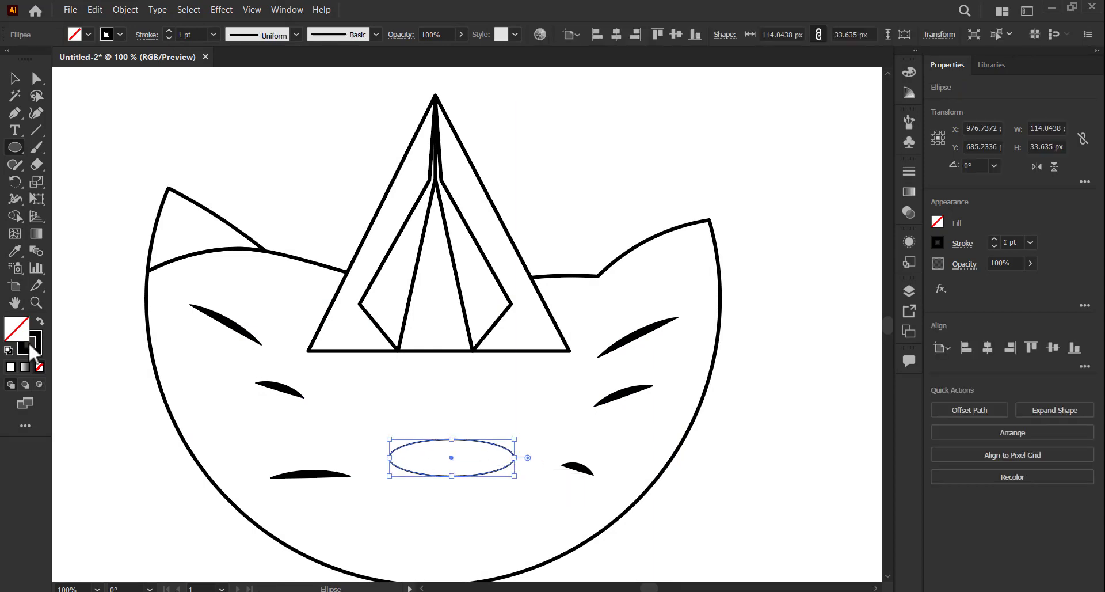
Fill the nose oval black and draw a tall log rectangle with fully rounded corners.
{"action": "left_click", "coordinate": [39, 320]}
{"action": "key", "text": "ctrl+plus"}
{"action": "key", "text": "m"}
{"action": "left_click_drag", "start_coordinate": [262, 343], "coordinate": [286, 476]}
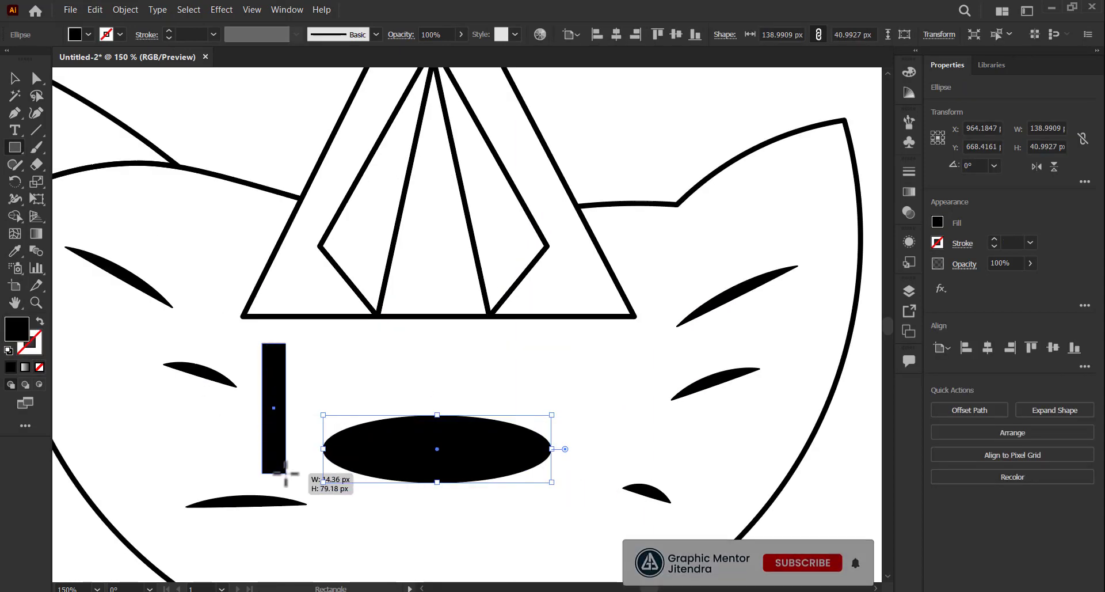
{"action": "left_click_drag", "start_coordinate": [277, 351], "coordinate": [278, 362]}
Tilt the log about 30 degrees, mirror a copy and cross them into an X.
{"action": "key", "text": "v"}
{"action": "left_click_drag", "start_coordinate": [291, 482], "coordinate": [374, 492]}
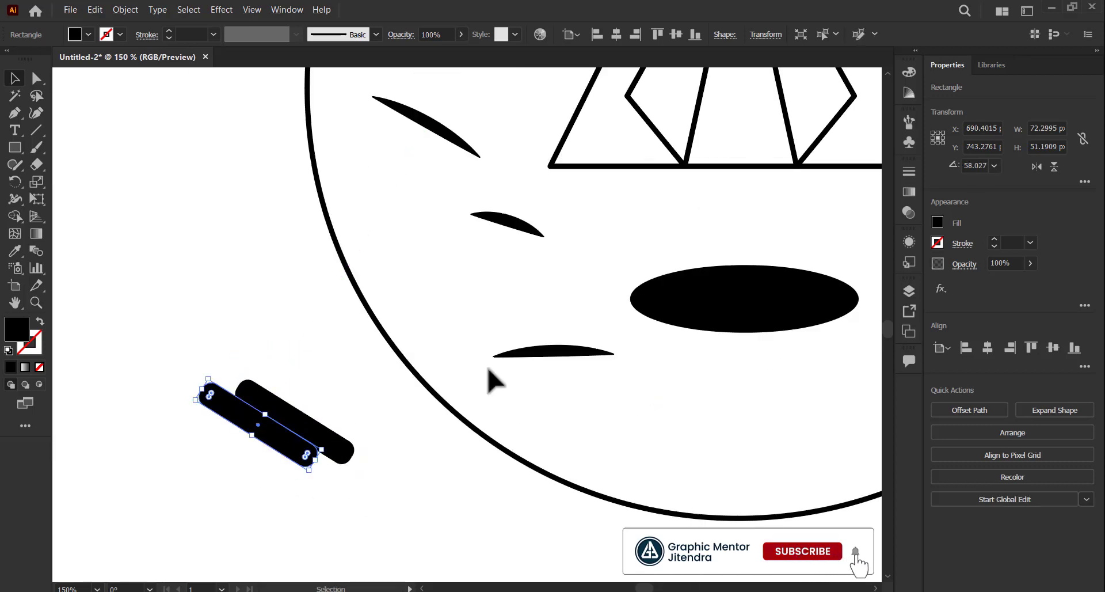
{"action": "left_click", "coordinate": [1036, 166]}
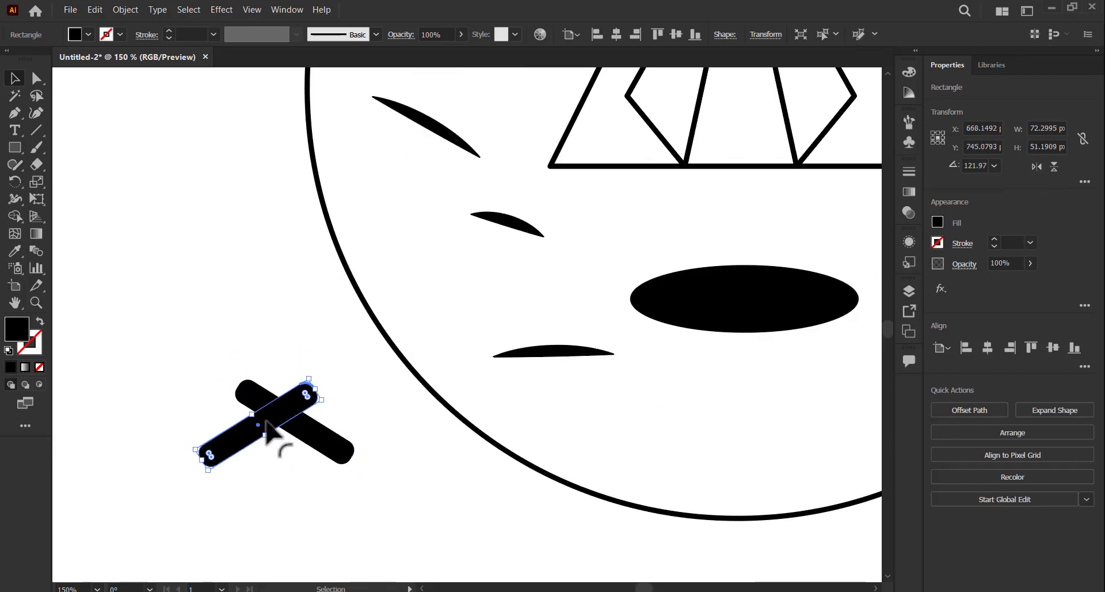
{"action": "left_click_drag", "start_coordinate": [291, 444], "coordinate": [276, 449]}
{"action": "scroll", "coordinate": [279, 427], "scroll_direction": "up", "scroll_amount": 3}
Pen one curved half of the flame outline above the logs.
{"action": "key", "text": "p"}
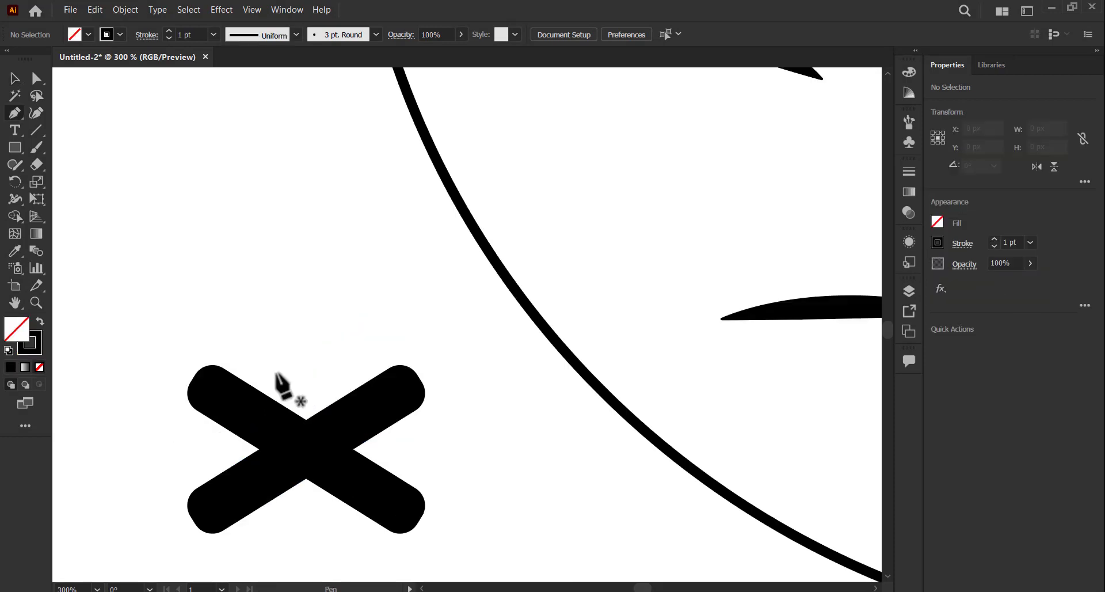
{"action": "left_click", "coordinate": [300, 393]}
{"action": "left_click_drag", "start_coordinate": [241, 349], "coordinate": [237, 324]}
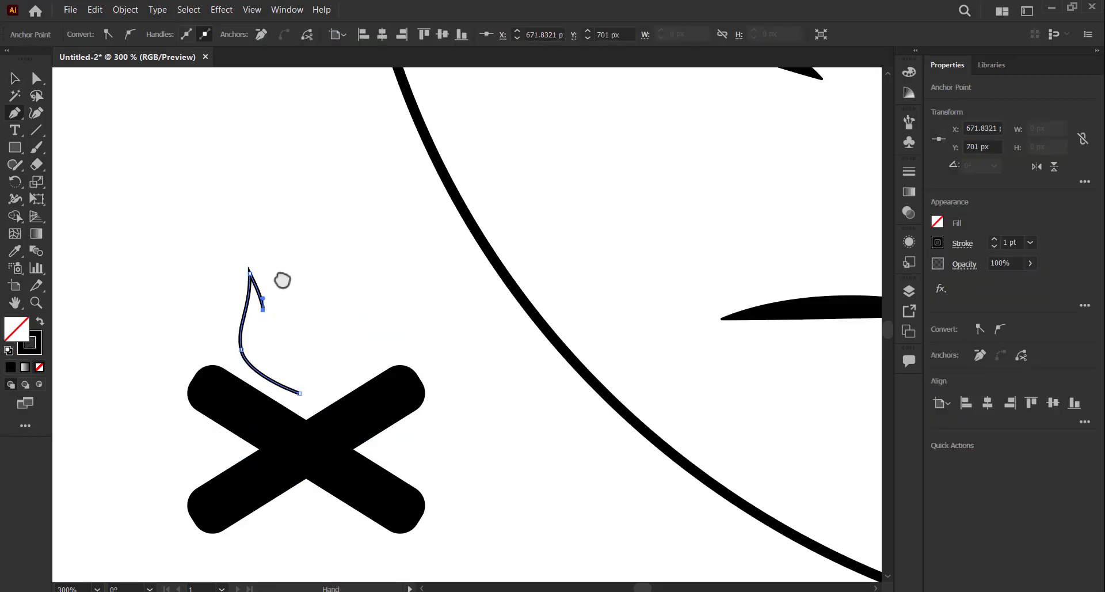
{"action": "mouse_move", "coordinate": [282, 280]}
{"action": "left_mouse_down"}
{"action": "mouse_move", "coordinate": [284, 371]}
{"action": "mouse_move", "coordinate": [291, 325]}
{"action": "mouse_move", "coordinate": [278, 303]}
{"action": "left_mouse_up"}
{"action": "left_click", "coordinate": [265, 403]}
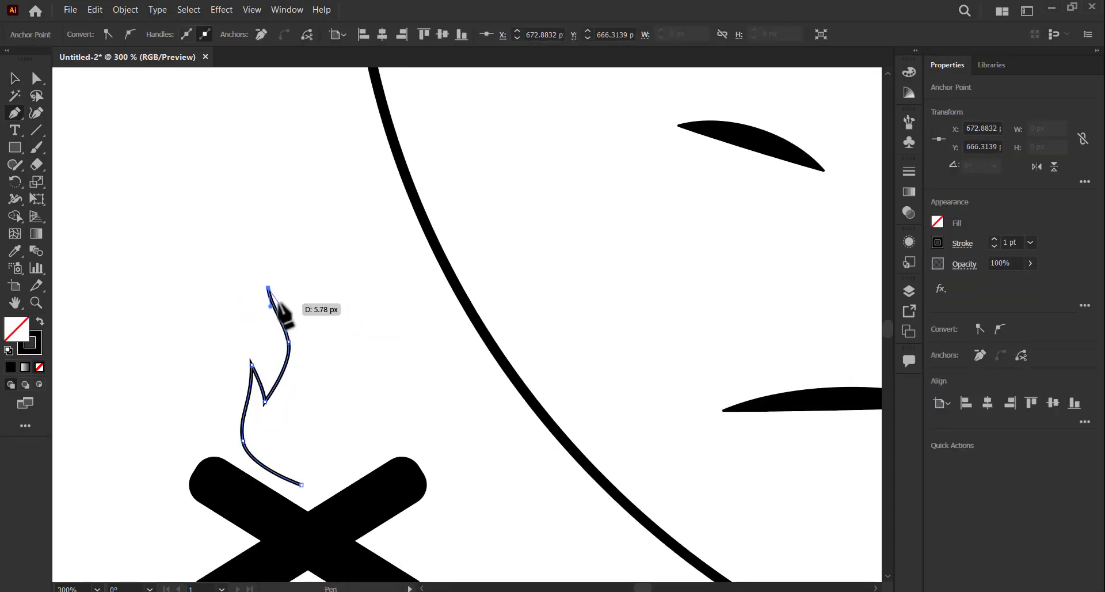
{"action": "left_click_drag", "start_coordinate": [308, 240], "coordinate": [347, 259]}
Mirror a copy of the flame half and merge both halves into one flame shape.
{"action": "key", "text": "v"}
{"action": "left_click", "coordinate": [1042, 167]}
{"action": "left_click_drag", "start_coordinate": [363, 380], "coordinate": [147, 274]}
{"action": "left_click", "coordinate": [14, 216]}
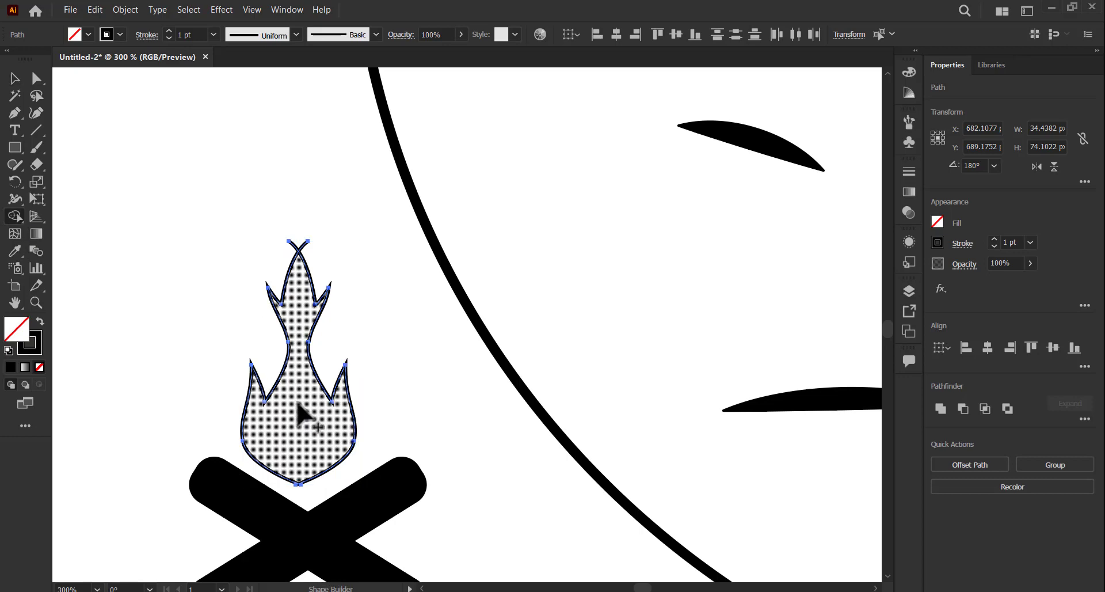
{"action": "left_click", "coordinate": [303, 414]}
{"action": "left_click_drag", "start_coordinate": [283, 240], "coordinate": [328, 246]}
{"action": "scroll", "coordinate": [291, 481], "scroll_direction": "up", "scroll_amount": 4}
{"action": "scroll", "coordinate": [339, 472], "scroll_direction": "up", "scroll_amount": 2}
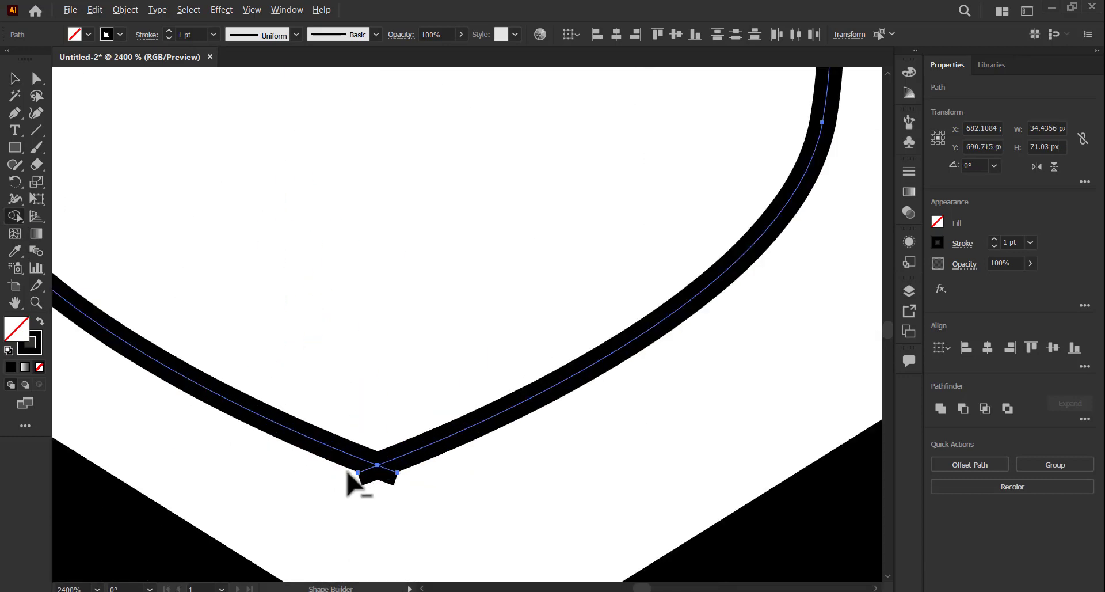
{"action": "scroll", "coordinate": [423, 473], "scroll_direction": "down", "scroll_amount": 3}
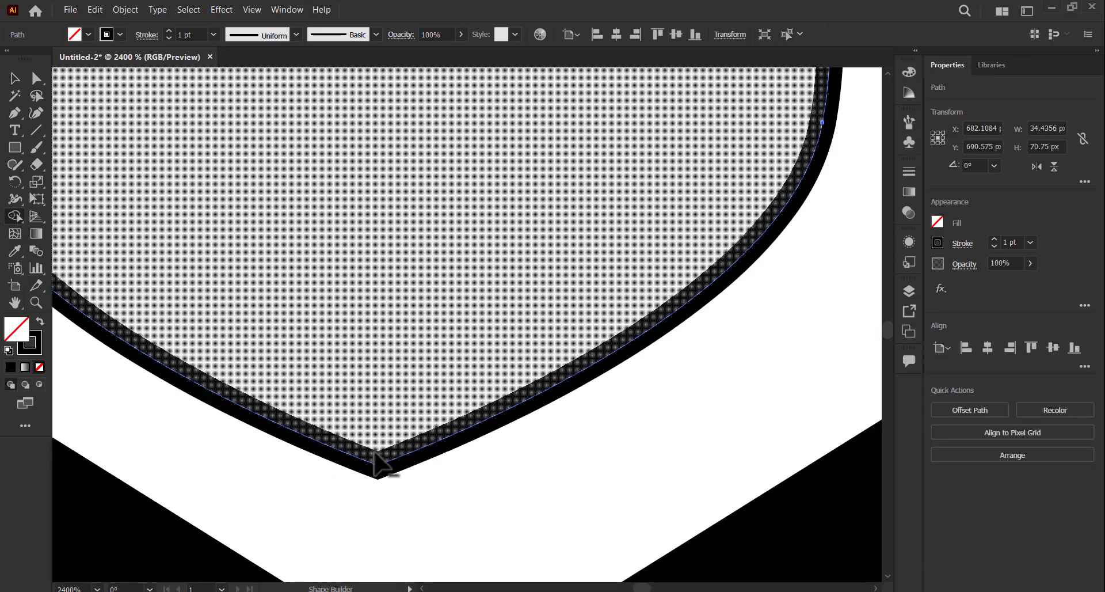
{"action": "scroll", "coordinate": [407, 419], "scroll_direction": "down", "scroll_amount": 2}
Pen a curved inner flame line and draw a small oval on the lower-left log end.
{"action": "key", "text": "p"}
{"action": "left_click_drag", "start_coordinate": [304, 414], "coordinate": [271, 383]}
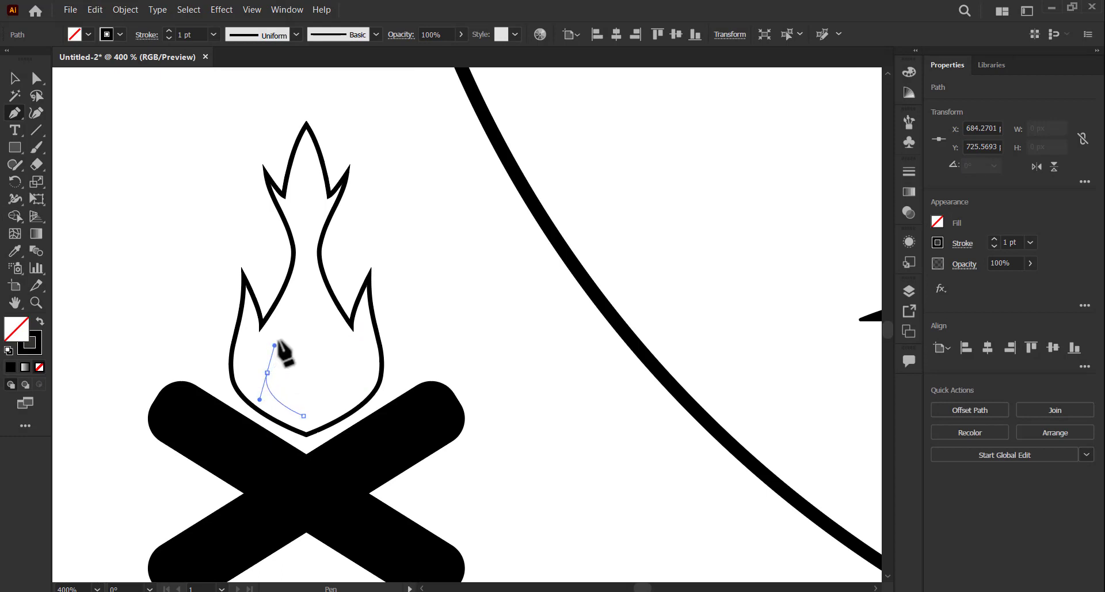
{"action": "left_click_drag", "start_coordinate": [305, 279], "coordinate": [302, 253]}
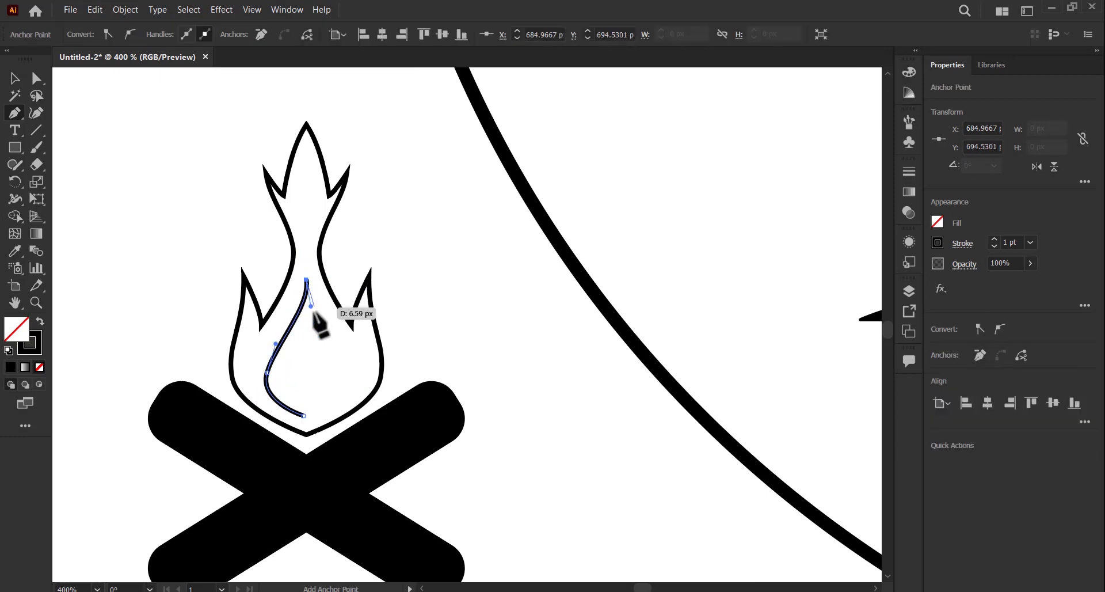
{"action": "left_click_drag", "start_coordinate": [311, 306], "coordinate": [331, 347]}
{"action": "left_click_drag", "start_coordinate": [304, 414], "coordinate": [312, 402]}
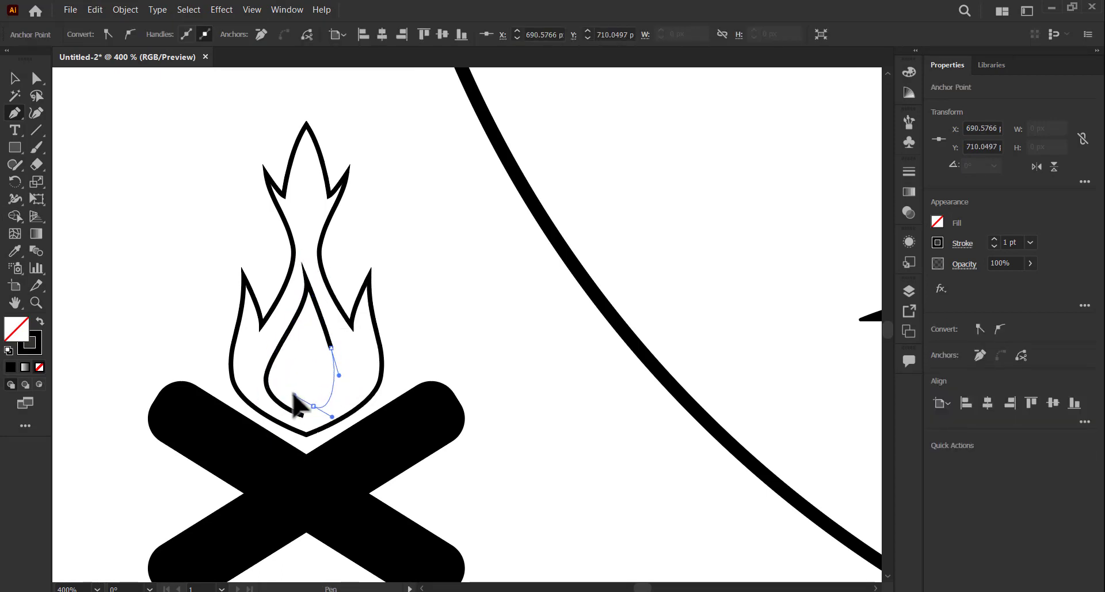
{"action": "left_click", "coordinate": [306, 353]}
{"action": "left_click", "coordinate": [305, 318]}
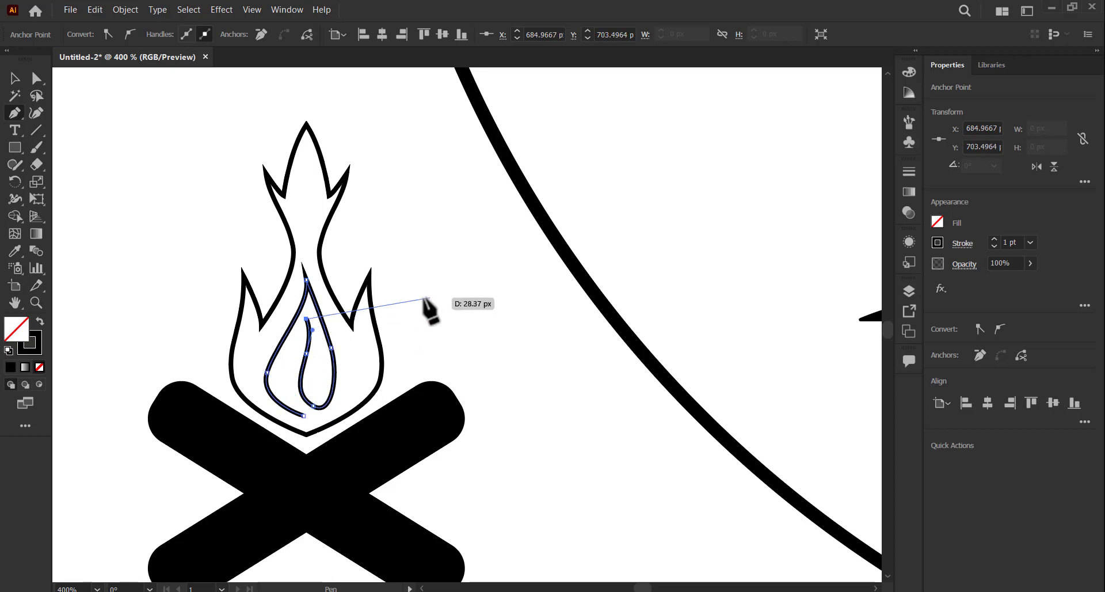
{"action": "key", "text": "l"}
{"action": "left_click_drag", "start_coordinate": [217, 388], "coordinate": [249, 428]}
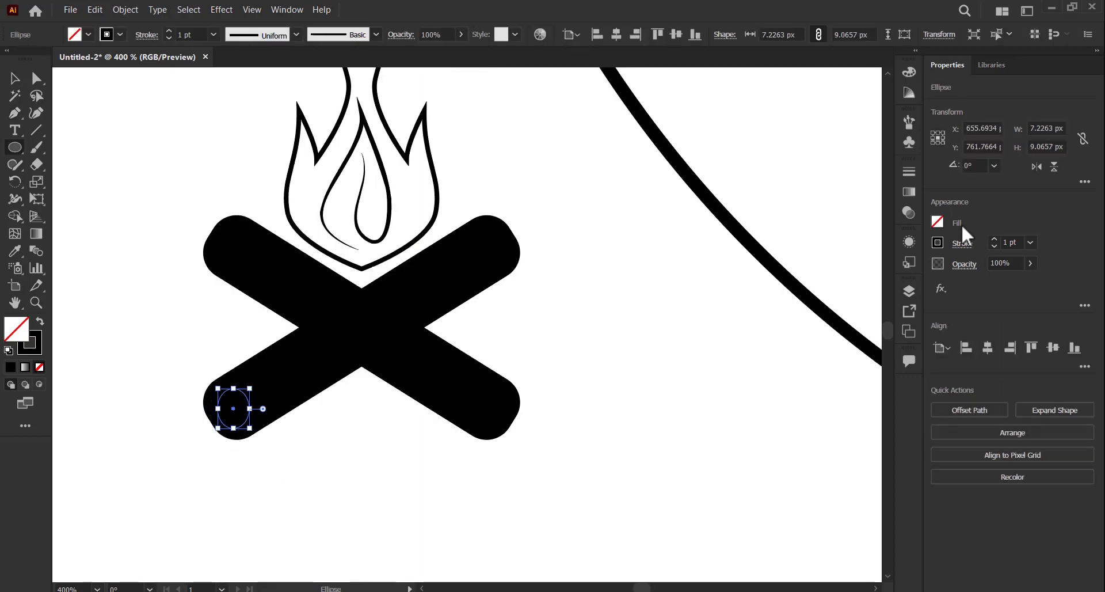
Fill the oval white, rotate it about 28 degrees and fit it to the left log end.
{"action": "left_click", "coordinate": [937, 222]}
{"action": "left_click", "coordinate": [797, 275]}
{"action": "key", "text": "ctrl+="}
{"action": "key", "text": "v"}
{"action": "left_click_drag", "start_coordinate": [353, 456], "coordinate": [403, 440]}
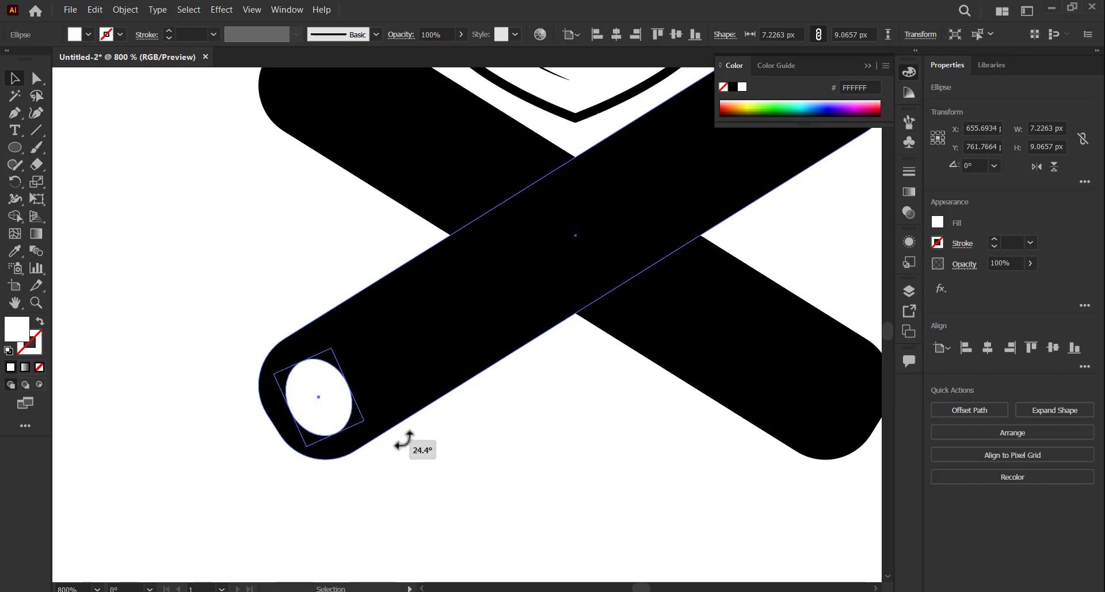
{"action": "left_click_drag", "start_coordinate": [318, 396], "coordinate": [309, 403]}
{"action": "left_click_drag", "start_coordinate": [282, 358], "coordinate": [288, 374]}
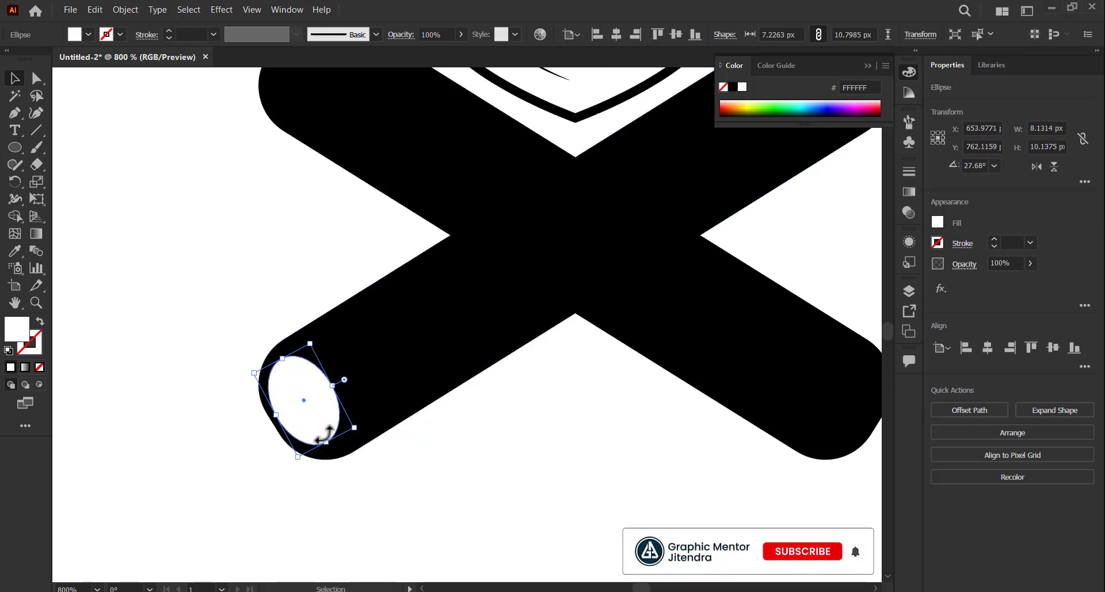
{"action": "left_click_drag", "start_coordinate": [324, 433], "coordinate": [338, 451]}
Copy the oval onto the right log end, rotate it to match, and select both logs.
{"action": "key", "text": "ctrl+minus"}
{"action": "mouse_move", "coordinate": [276, 412]}
{"action": "left_mouse_down", "text": "alt"}
{"action": "mouse_move", "coordinate": [683, 391]}
{"action": "mouse_move", "coordinate": [662, 420]}
{"action": "left_mouse_up", "text": "alt"}
{"action": "left_click_drag", "start_coordinate": [670, 457], "coordinate": [677, 469]}
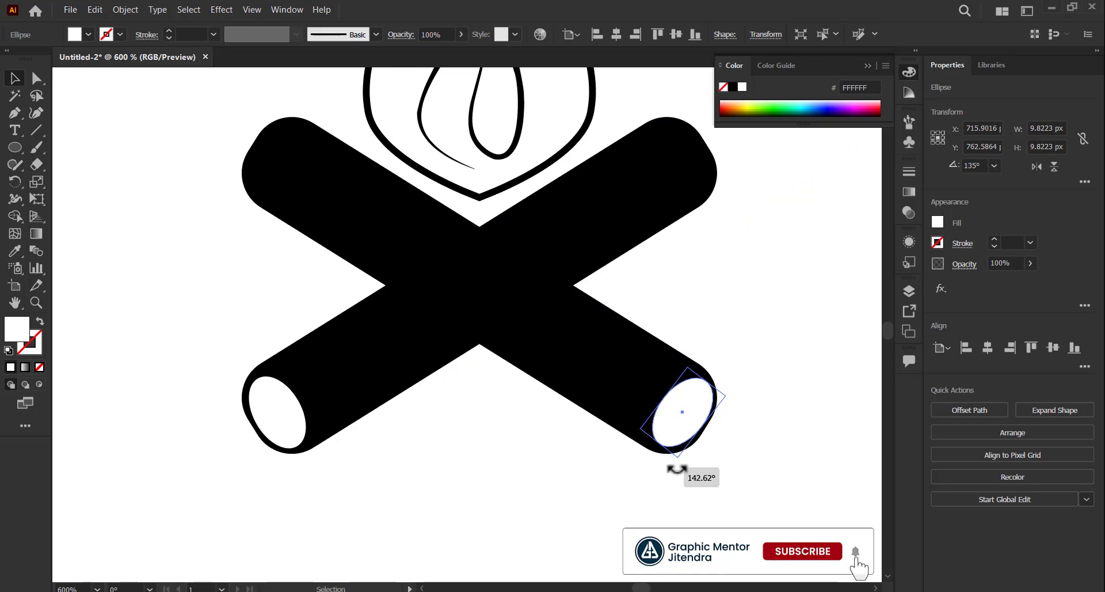
{"action": "key", "text": "ctrl+minus"}
{"action": "left_click_drag", "start_coordinate": [239, 283], "coordinate": [380, 351]}
Group all the campfire pieces and move the group onto the cat face.
{"action": "left_click", "coordinate": [490, 455]}
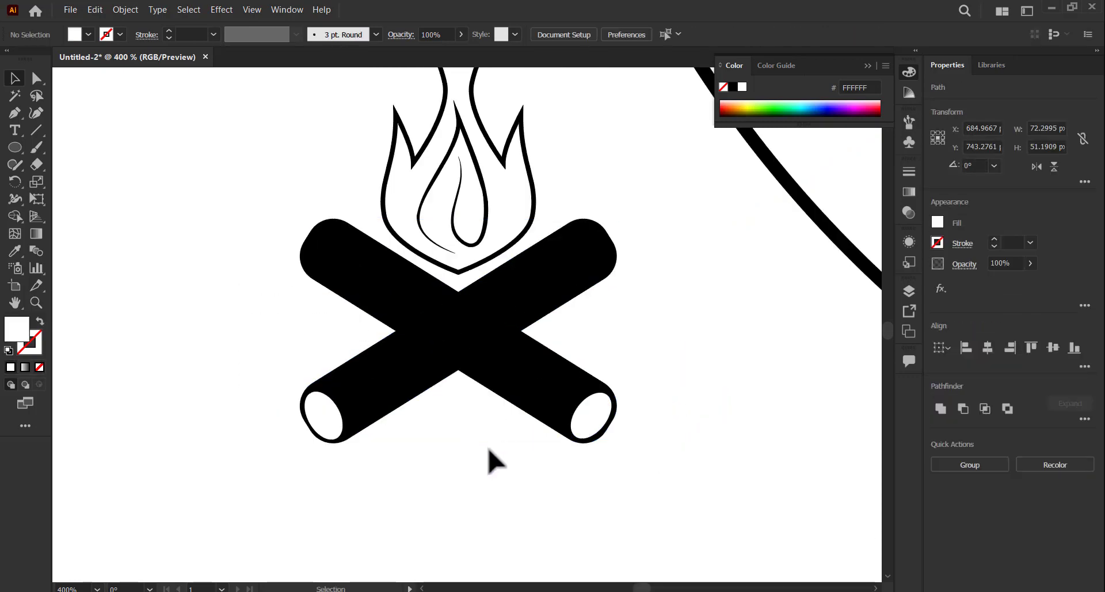
{"action": "key", "text": "ctrl+minus"}
{"action": "left_click_drag", "start_coordinate": [338, 190], "coordinate": [594, 439]}
{"action": "right_click", "coordinate": [415, 332]}
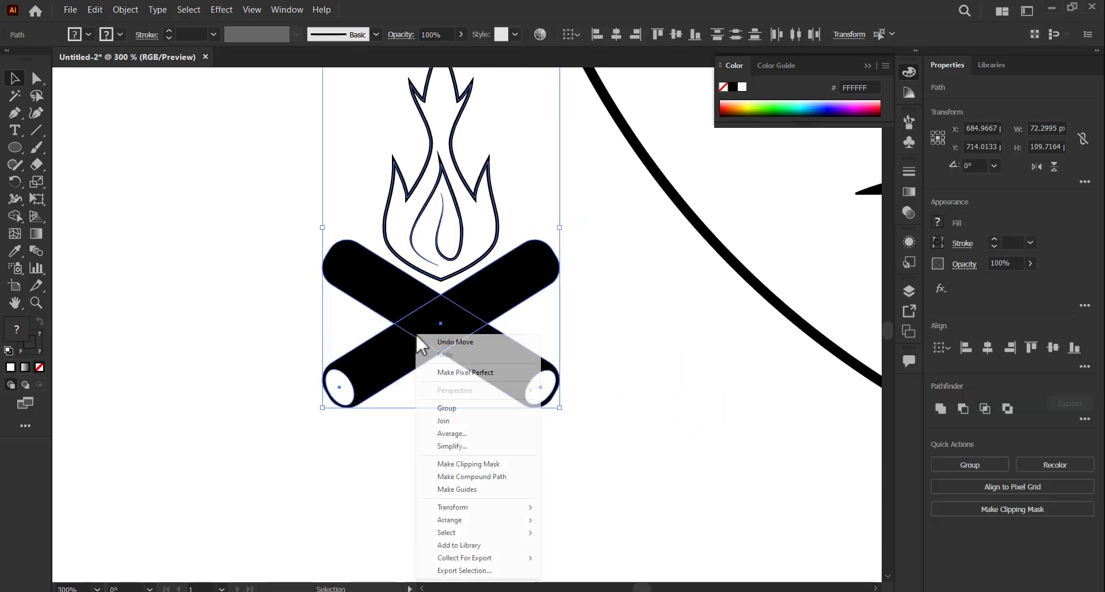
{"action": "left_click", "coordinate": [472, 409]}
{"action": "key", "text": "ctrl+minus"}
{"action": "key", "text": "ctrl+minus"}
{"action": "key", "text": "ctrl+minus"}
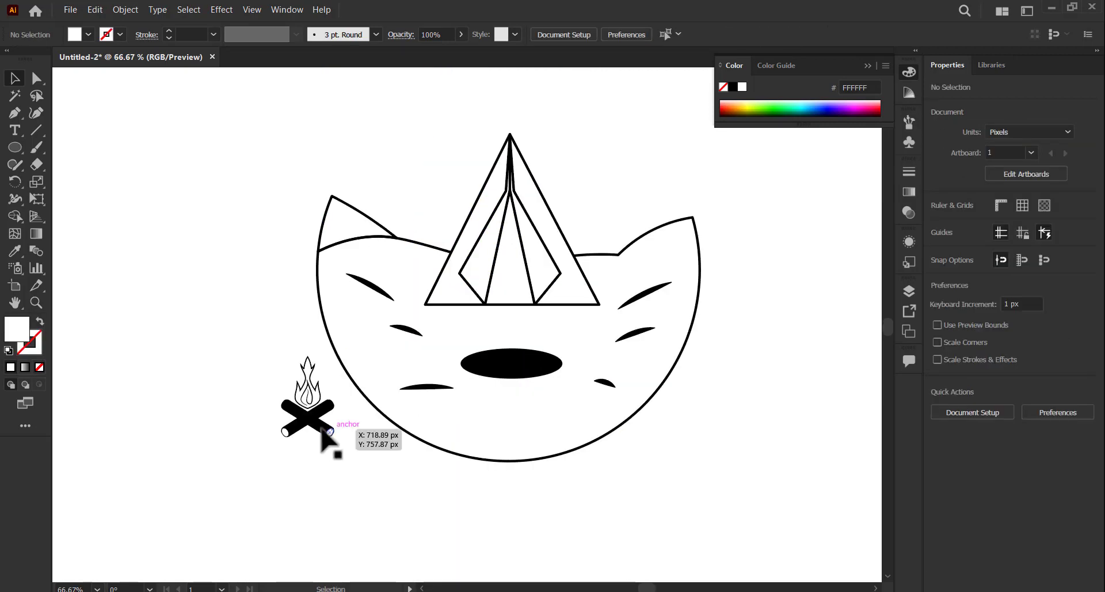
{"action": "mouse_move", "coordinate": [397, 392]}
{"action": "left_mouse_down"}
{"action": "mouse_move", "coordinate": [491, 361]}
{"action": "mouse_move", "coordinate": [505, 345]}
{"action": "left_mouse_up"}
Recolour the nose oval dark grey 4D4D4D, settle the campfire on it, and move both down.
{"action": "left_click", "coordinate": [541, 371]}
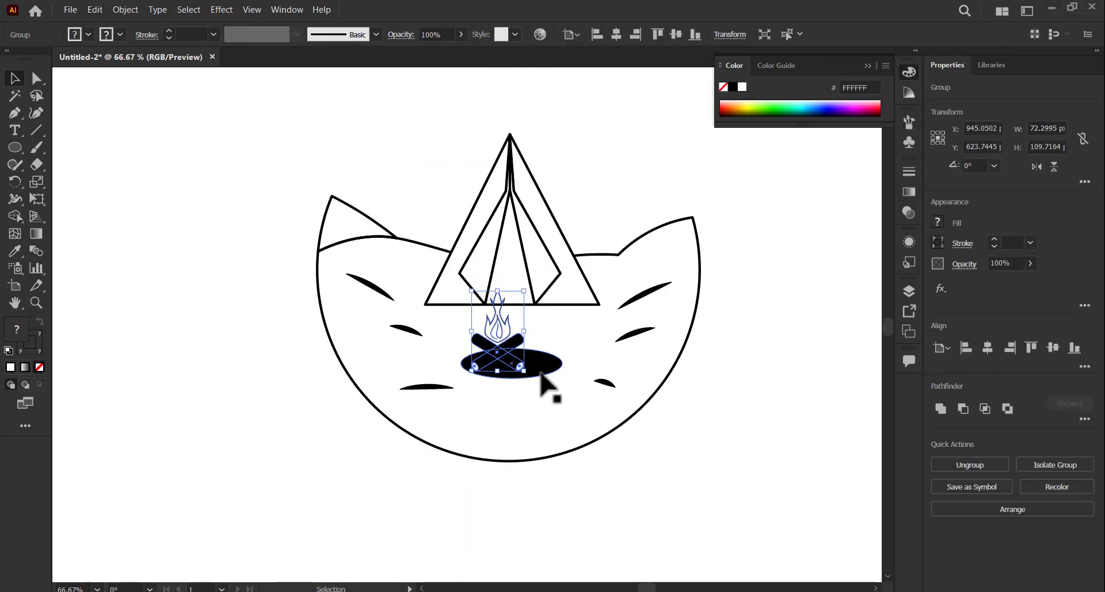
{"action": "left_click", "coordinate": [934, 226]}
{"action": "left_click", "coordinate": [822, 323]}
{"action": "key", "text": "ctrl+plus"}
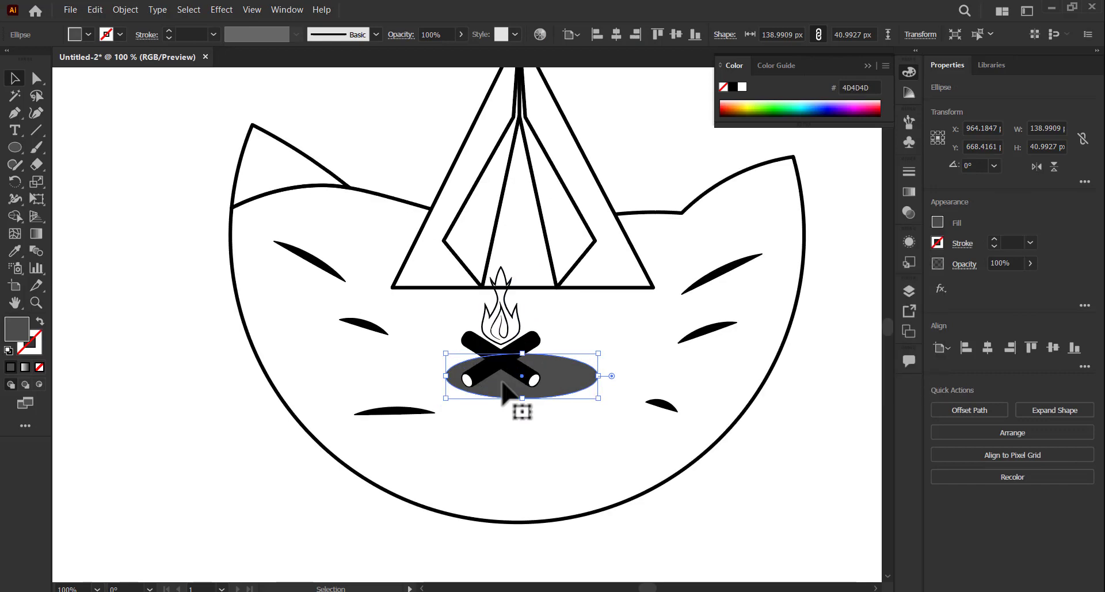
{"action": "mouse_move", "coordinate": [501, 383]}
{"action": "left_mouse_down"}
{"action": "mouse_move", "coordinate": [507, 365]}
{"action": "mouse_move", "coordinate": [578, 341]}
{"action": "mouse_move", "coordinate": [556, 370]}
{"action": "mouse_move", "coordinate": [573, 387]}
{"action": "left_mouse_up"}
{"action": "left_click", "coordinate": [530, 400], "text": "shift"}
{"action": "left_click_drag", "start_coordinate": [525, 361], "coordinate": [524, 409]}
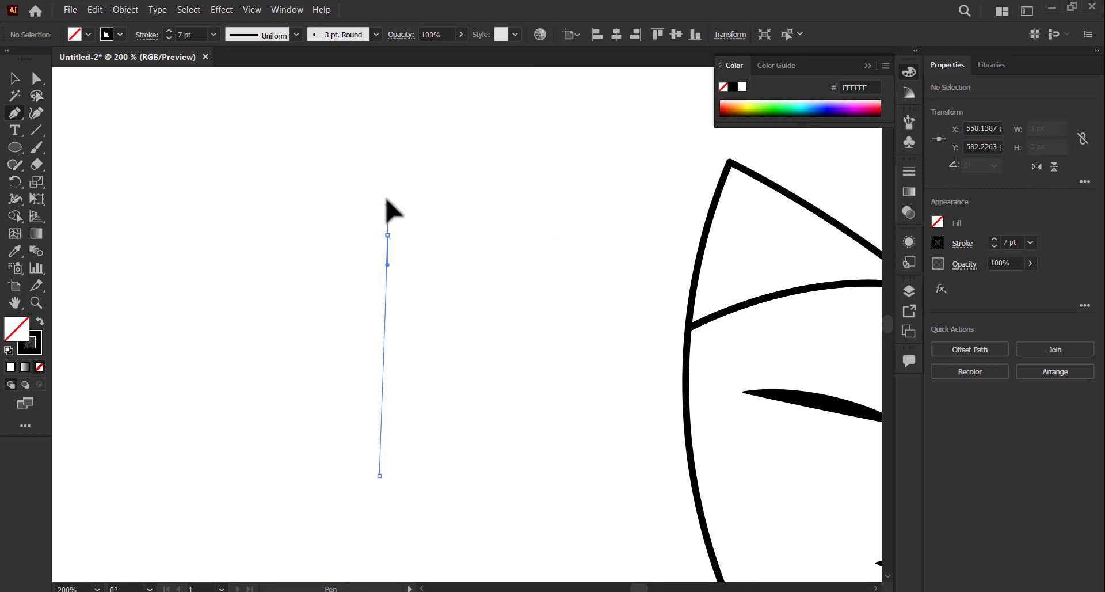
Draw the tall, tapered pine trunk outline with the Pen tool.
{"action": "left_click", "coordinate": [387, 235]}
{"action": "left_click", "coordinate": [387, 118]}
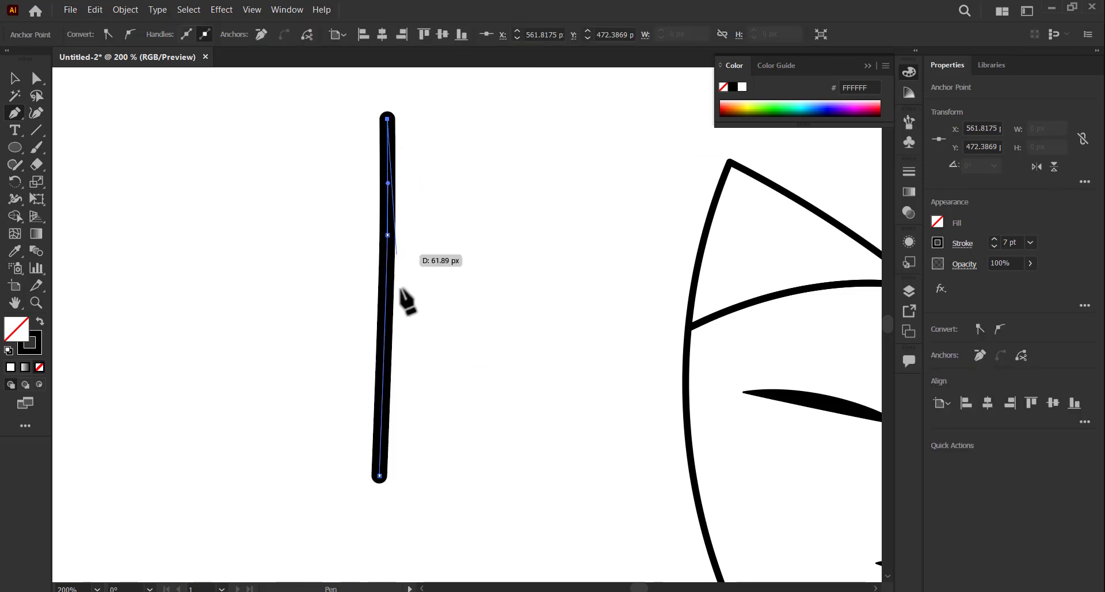
{"action": "left_click_drag", "start_coordinate": [408, 475], "coordinate": [429, 500]}
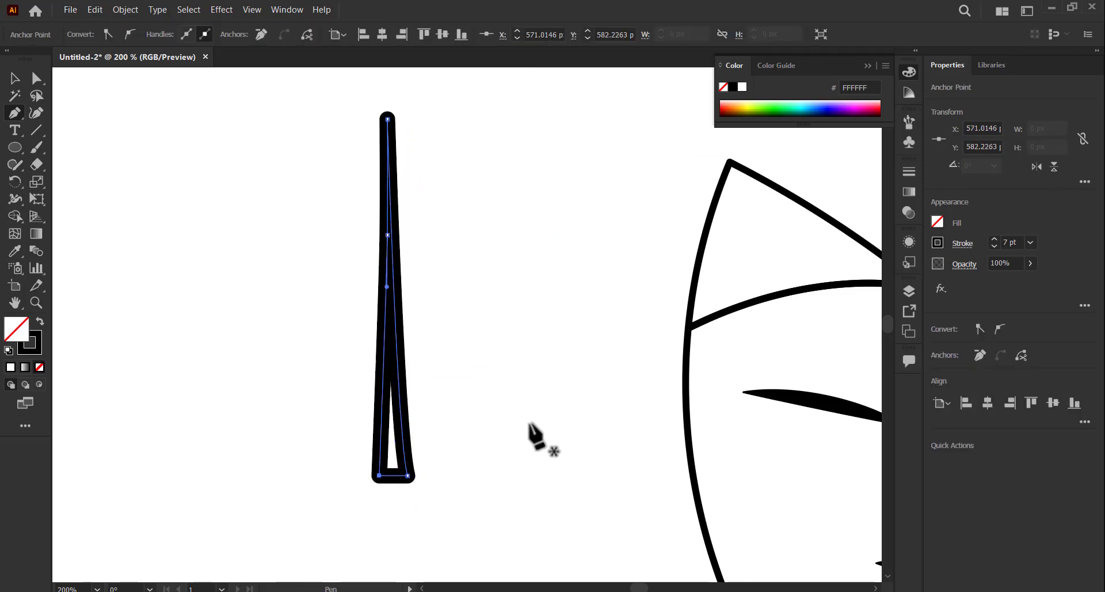
{"action": "scroll", "coordinate": [489, 374], "scroll_direction": "up", "scroll_amount": 2}
Draw a closed branch with a curved top edge and a jagged, notched lower edge.
{"action": "left_click", "coordinate": [392, 161]}
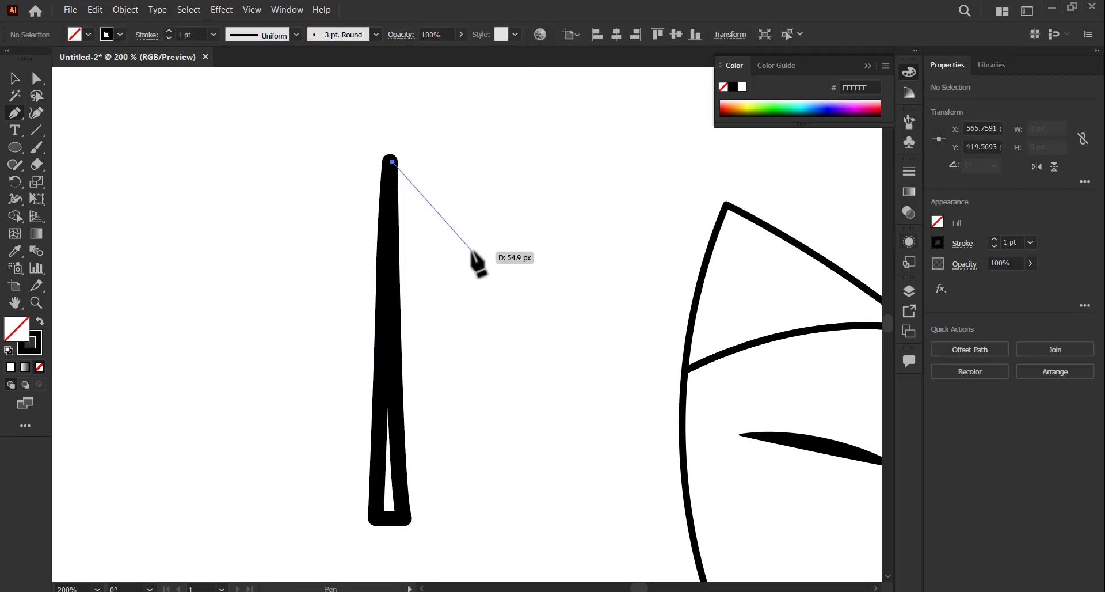
{"action": "left_click_drag", "start_coordinate": [472, 252], "coordinate": [508, 278]}
{"action": "key", "text": "ctrl+plus"}
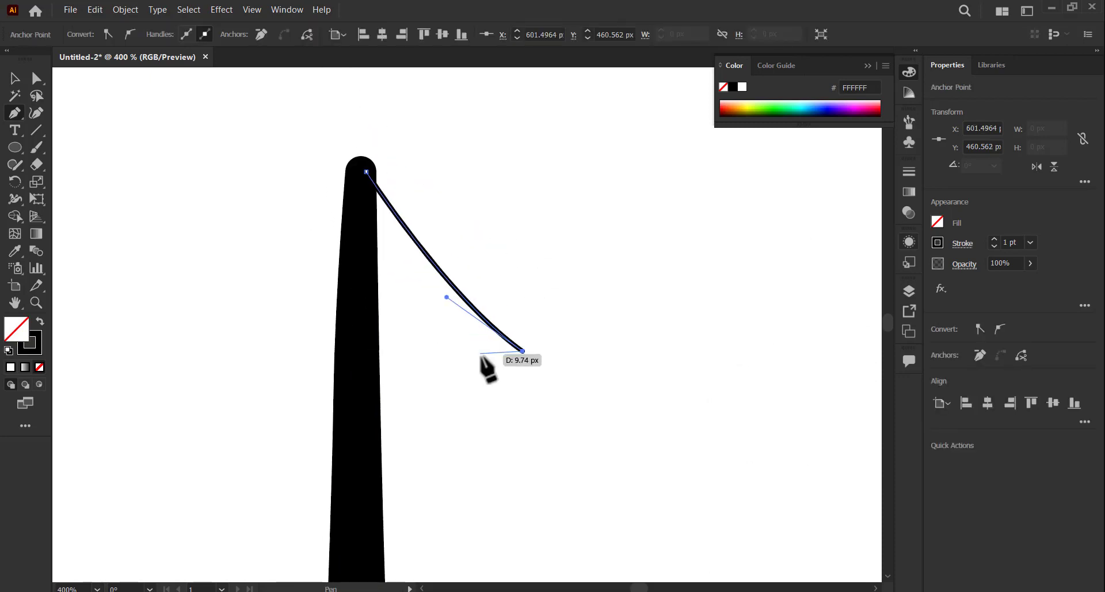
{"action": "left_click", "coordinate": [476, 353]}
{"action": "left_click_drag", "start_coordinate": [449, 343], "coordinate": [444, 345]}
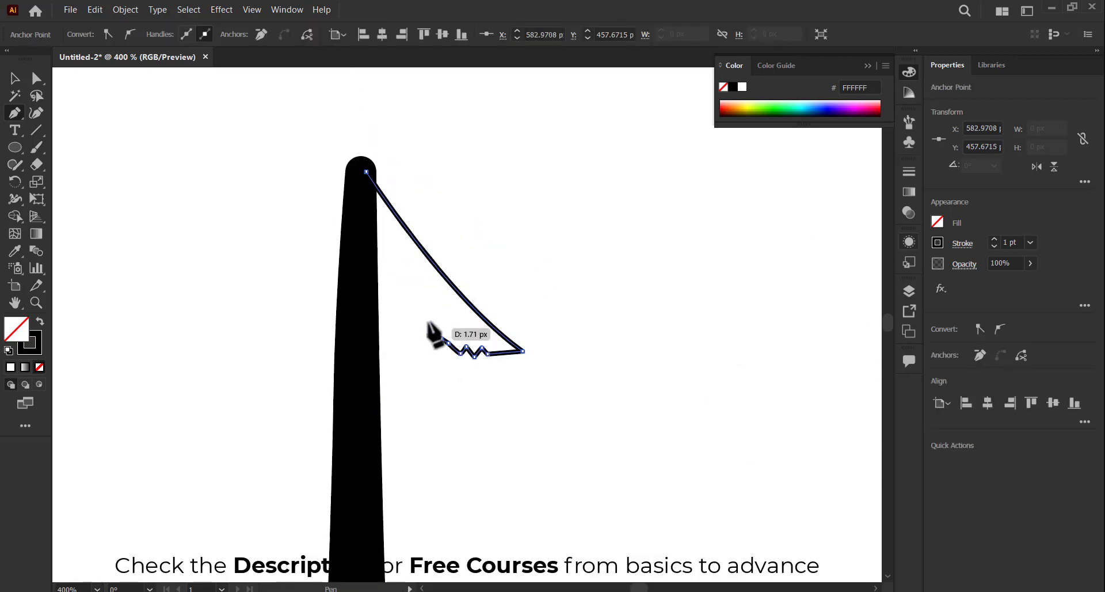
{"action": "left_click", "coordinate": [429, 320]}
{"action": "left_click", "coordinate": [413, 322]}
{"action": "left_click", "coordinate": [406, 299]}
{"action": "left_click", "coordinate": [392, 299]}
{"action": "left_click", "coordinate": [371, 267]}
{"action": "left_click", "coordinate": [366, 172]}
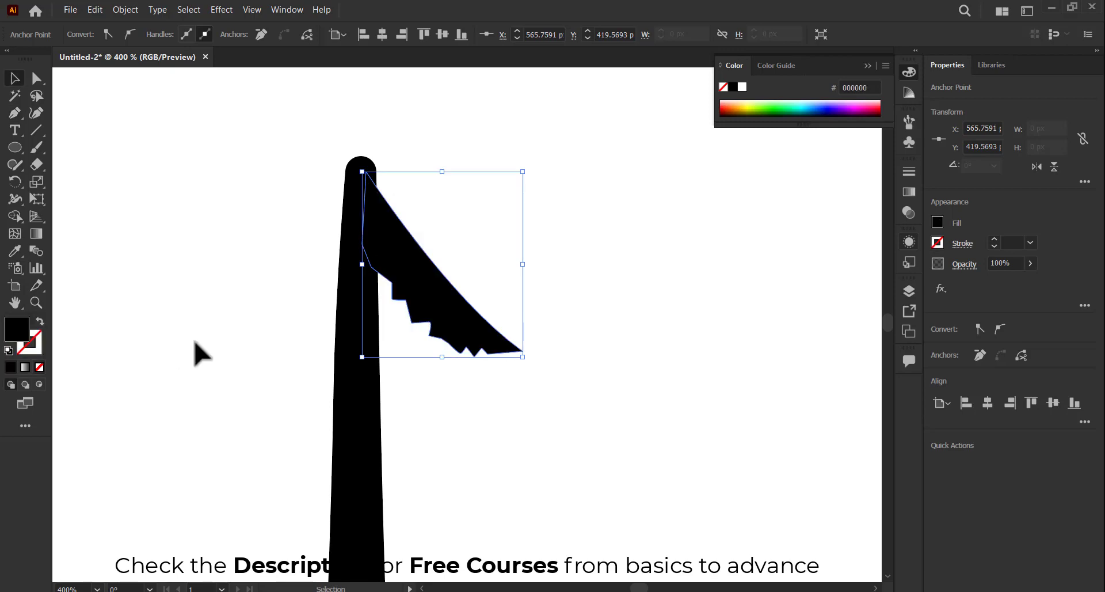
Place the mirrored branch against the trunk and copy the branch tier lower down.
{"action": "left_click_drag", "start_coordinate": [355, 299], "coordinate": [301, 291]}
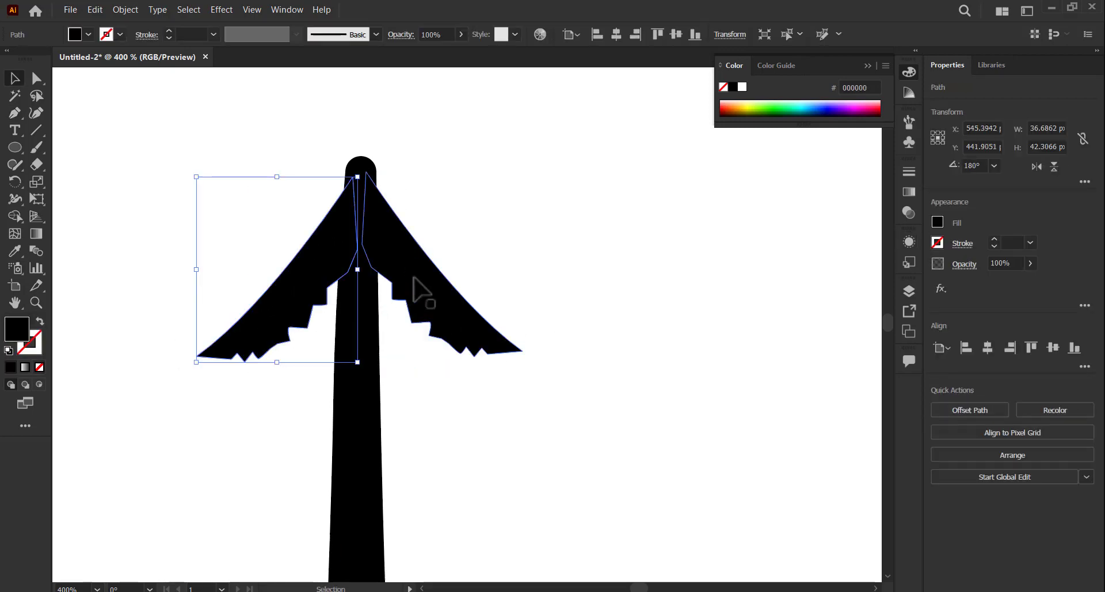
{"action": "left_click", "coordinate": [424, 291], "text": "shift"}
{"action": "key", "text": "ctrl+minus"}
{"action": "mouse_move", "coordinate": [385, 305]}
{"action": "left_mouse_down"}
{"action": "mouse_move", "coordinate": [388, 349]}
{"action": "mouse_move", "coordinate": [461, 437]}
{"action": "left_mouse_up"}
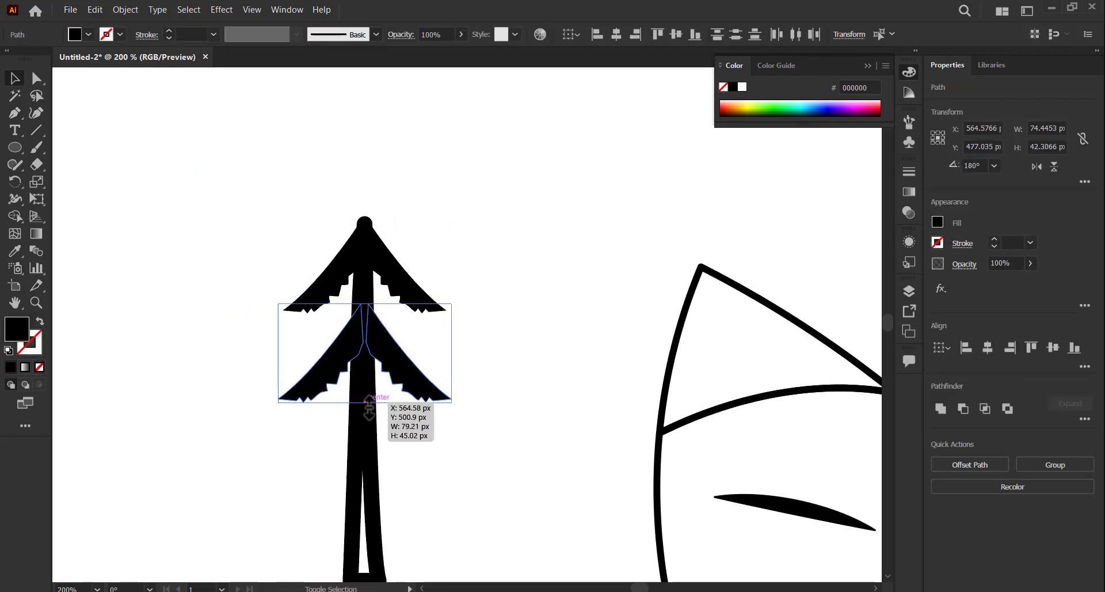
{"action": "scroll", "coordinate": [403, 356], "scroll_direction": "down", "scroll_amount": 2}
{"action": "left_click_drag", "start_coordinate": [397, 334], "coordinate": [397, 375]}
{"action": "left_click_drag", "start_coordinate": [374, 439], "coordinate": [371, 451]}
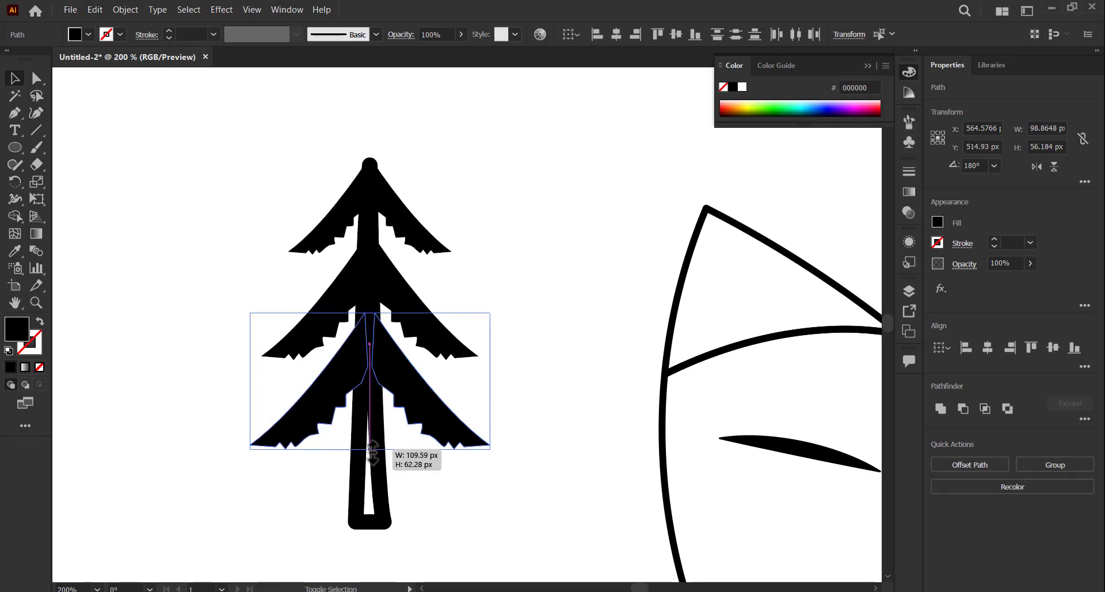
{"action": "scroll", "coordinate": [368, 375], "scroll_direction": "up", "scroll_amount": 2}
Shrink the top tier, enlarge the lower tier, and copy the top tier further down.
{"action": "left_click", "coordinate": [364, 285]}
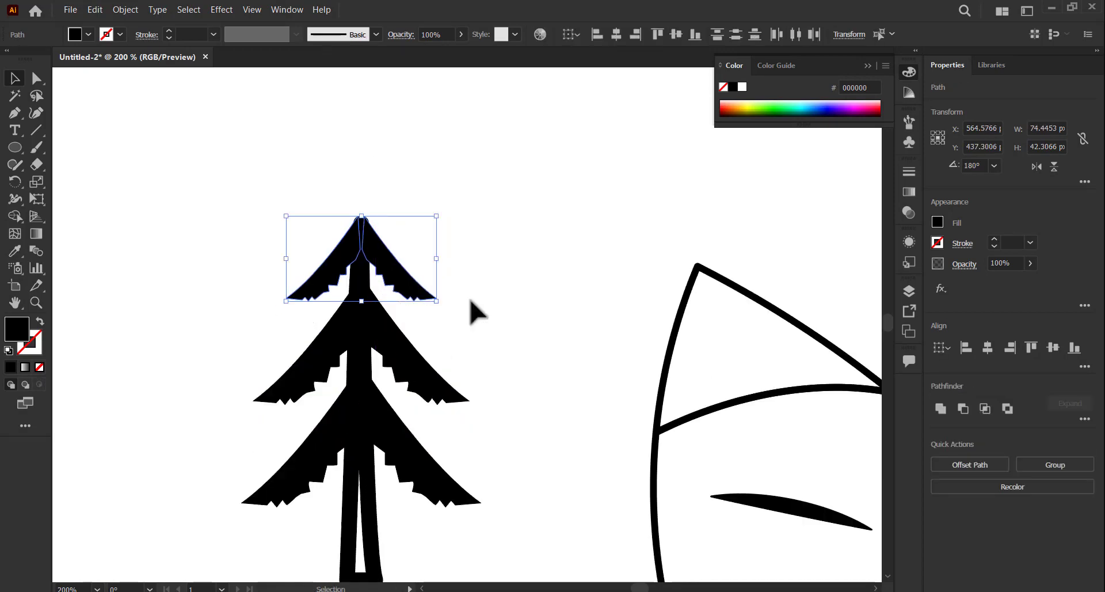
{"action": "left_click_drag", "start_coordinate": [363, 357], "coordinate": [363, 328]}
{"action": "left_click_drag", "start_coordinate": [368, 411], "coordinate": [368, 392]}
{"action": "left_click_drag", "start_coordinate": [360, 473], "coordinate": [366, 477]}
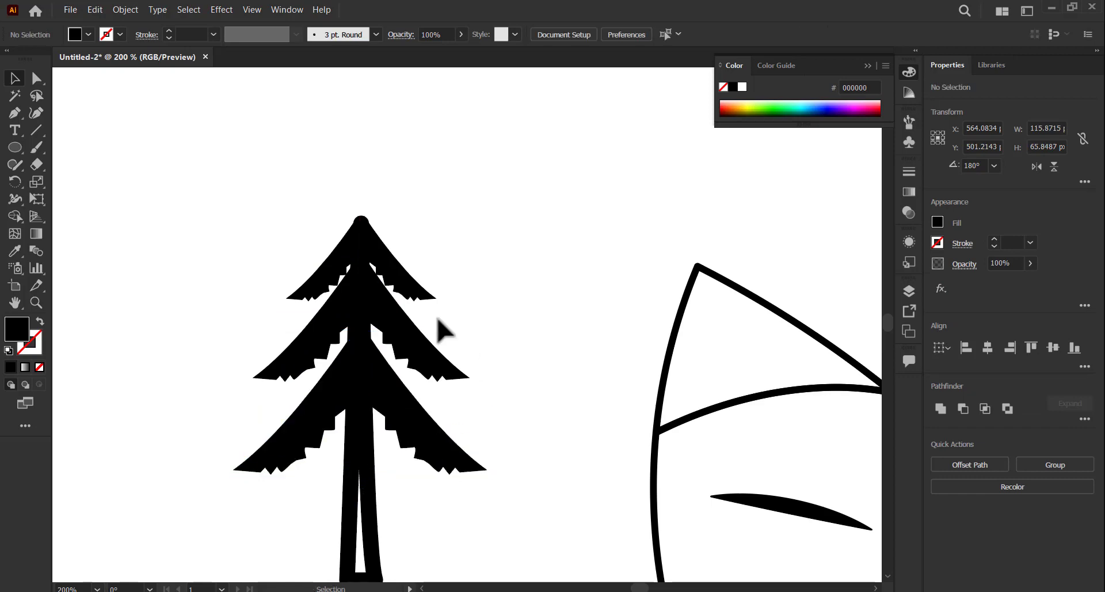
{"action": "left_click_drag", "start_coordinate": [360, 255], "coordinate": [359, 451]}
Fill the pine trunk black from the Swatches panel.
{"action": "key", "text": "ctrl+1"}
{"action": "left_click", "coordinate": [937, 242]}
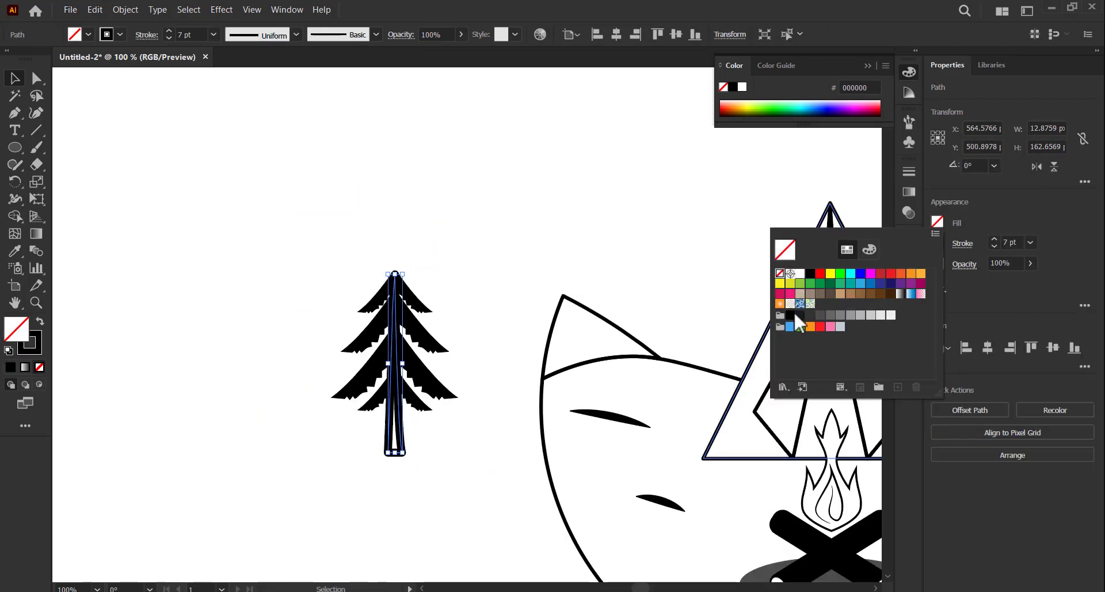
{"action": "left_click", "coordinate": [784, 249]}
{"action": "left_click", "coordinate": [456, 231]}
{"action": "key", "text": "ctrl+0"}
Place a small and a larger pine left of the tent, adding a higher branch tier.
{"action": "mouse_move", "coordinate": [265, 372]}
{"action": "left_mouse_down"}
{"action": "mouse_move", "coordinate": [411, 337]}
{"action": "mouse_move", "coordinate": [470, 337]}
{"action": "left_mouse_up"}
{"action": "left_click_drag", "start_coordinate": [444, 264], "coordinate": [443, 211]}
{"action": "left_click", "coordinate": [397, 242]}
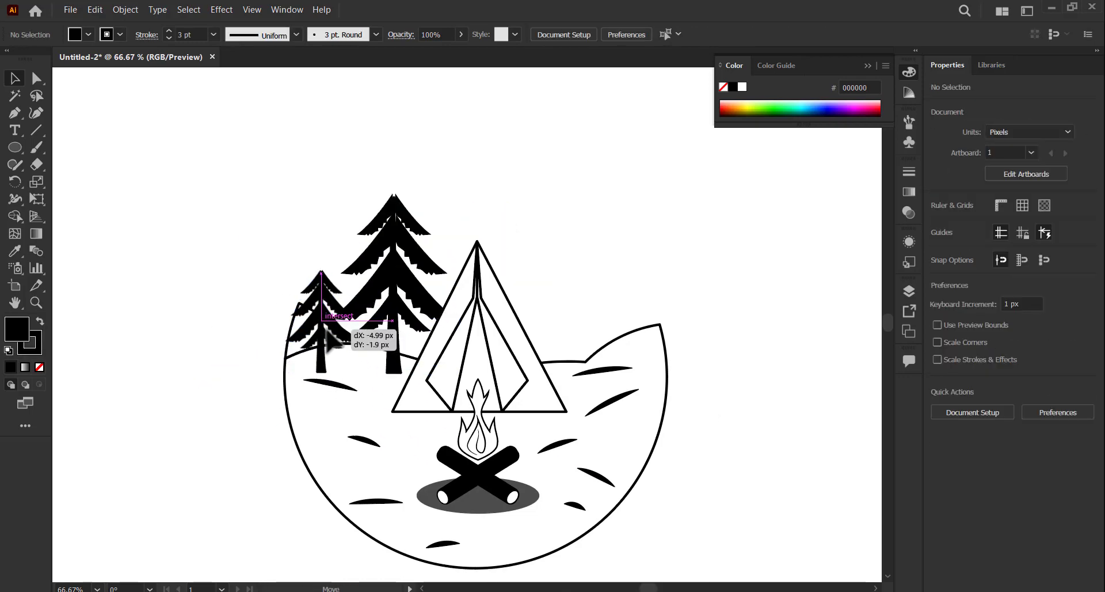
{"action": "scroll", "coordinate": [322, 336], "scroll_direction": "up", "scroll_amount": 2}
{"action": "mouse_move", "coordinate": [294, 366]}
{"action": "left_mouse_down"}
{"action": "mouse_move", "coordinate": [370, 332]}
{"action": "mouse_move", "coordinate": [370, 313]}
{"action": "left_mouse_up"}
{"action": "left_click_drag", "start_coordinate": [357, 271], "coordinate": [357, 222]}
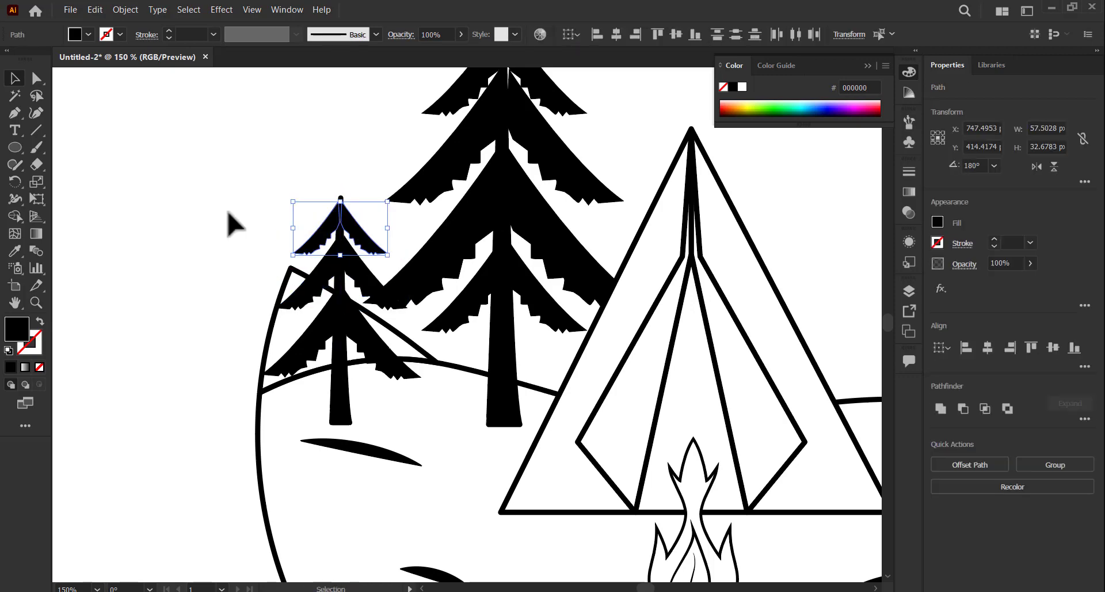
Copy the left tree pair to the right of the tent and flip it horizontally.
{"action": "key", "text": "ctrl+0"}
{"action": "left_click", "coordinate": [354, 322]}
{"action": "mouse_move", "coordinate": [354, 322]}
{"action": "left_mouse_down"}
{"action": "mouse_move", "coordinate": [553, 322]}
{"action": "mouse_move", "coordinate": [523, 311]}
{"action": "left_mouse_up"}
{"action": "left_click", "coordinate": [1037, 166]}
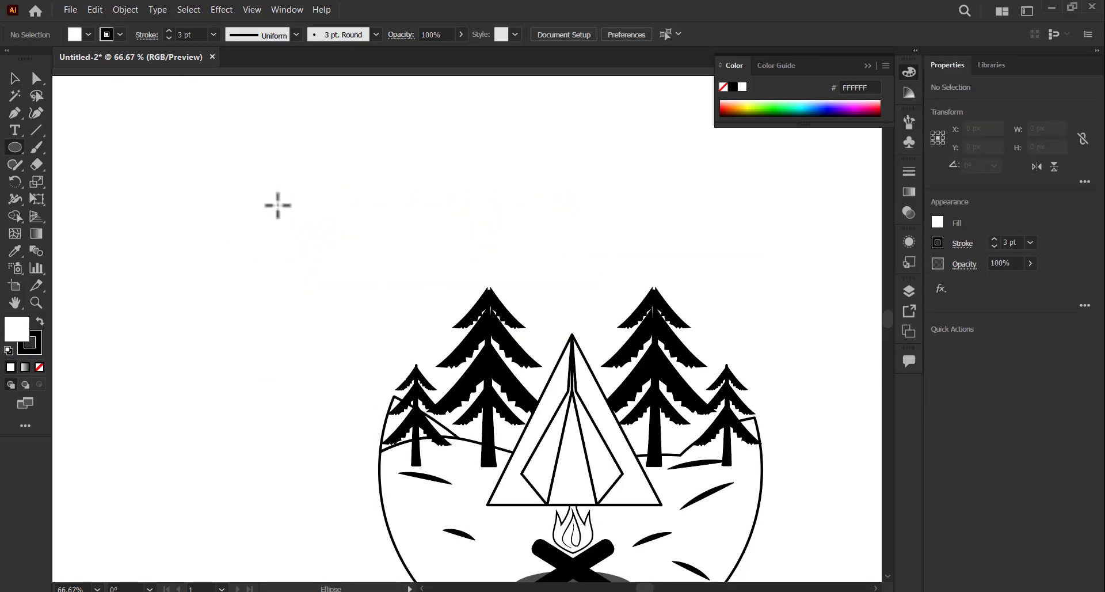
Draw a circle above the scene and repeat offset copies into four overlapping circles.
{"action": "mouse_move", "coordinate": [207, 167]}
{"action": "left_mouse_down"}
{"action": "mouse_move", "coordinate": [307, 266]}
{"action": "mouse_move", "coordinate": [361, 289]}
{"action": "mouse_move", "coordinate": [412, 284]}
{"action": "left_mouse_up"}
{"action": "key", "text": "v"}
{"action": "key", "text": "ctrl+shift+a"}
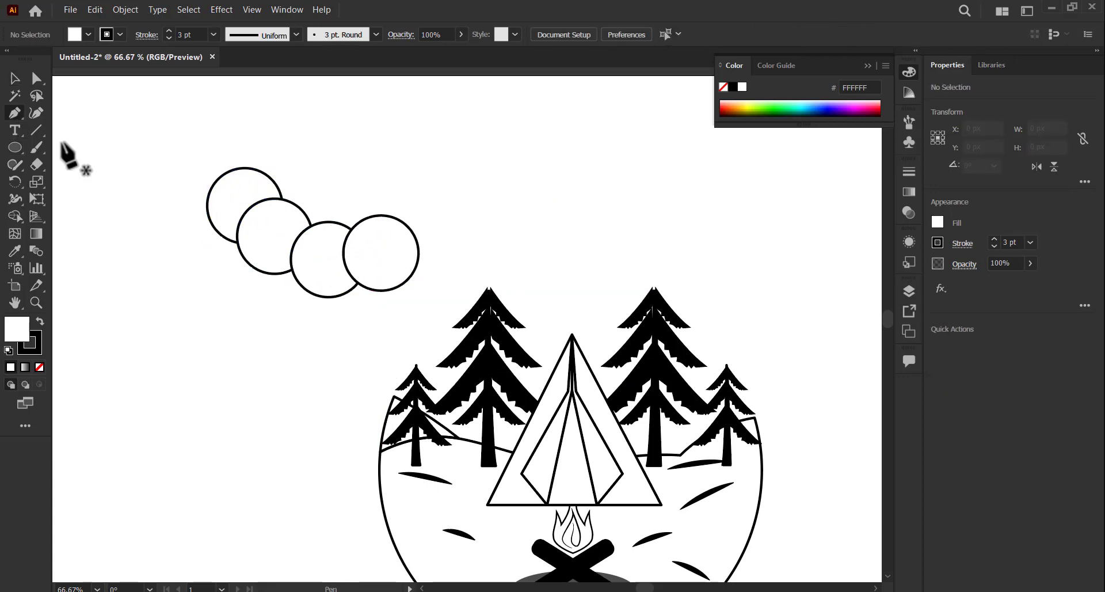
{"action": "left_click", "coordinate": [15, 113]}
Add anchor points where the first three circles meet their neighbours.
{"action": "right_click", "coordinate": [15, 111]}
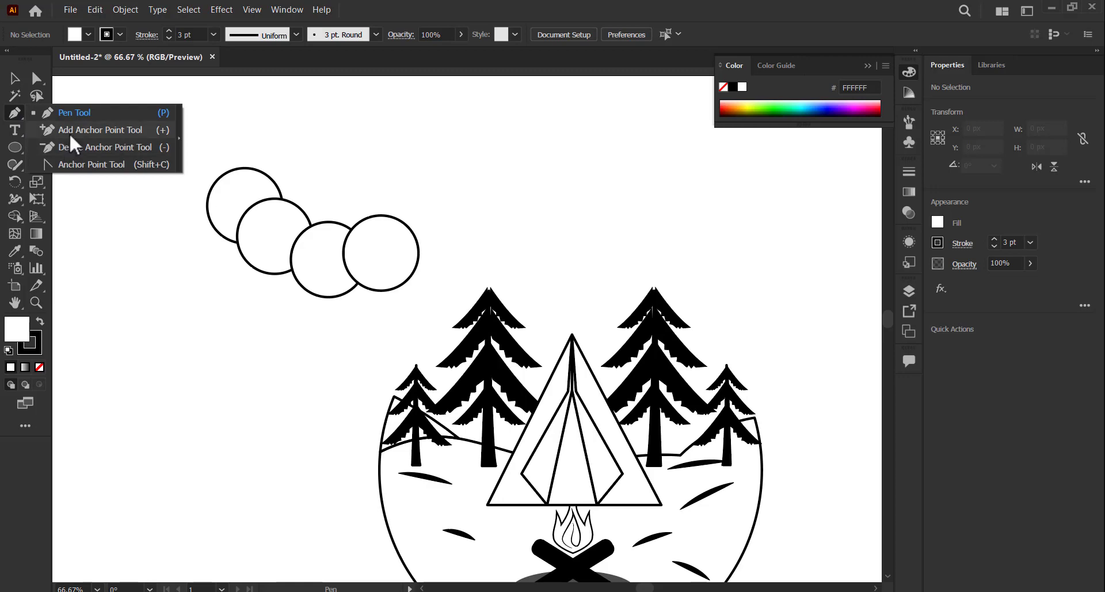
{"action": "left_click", "coordinate": [92, 130]}
{"action": "left_click", "coordinate": [229, 171]}
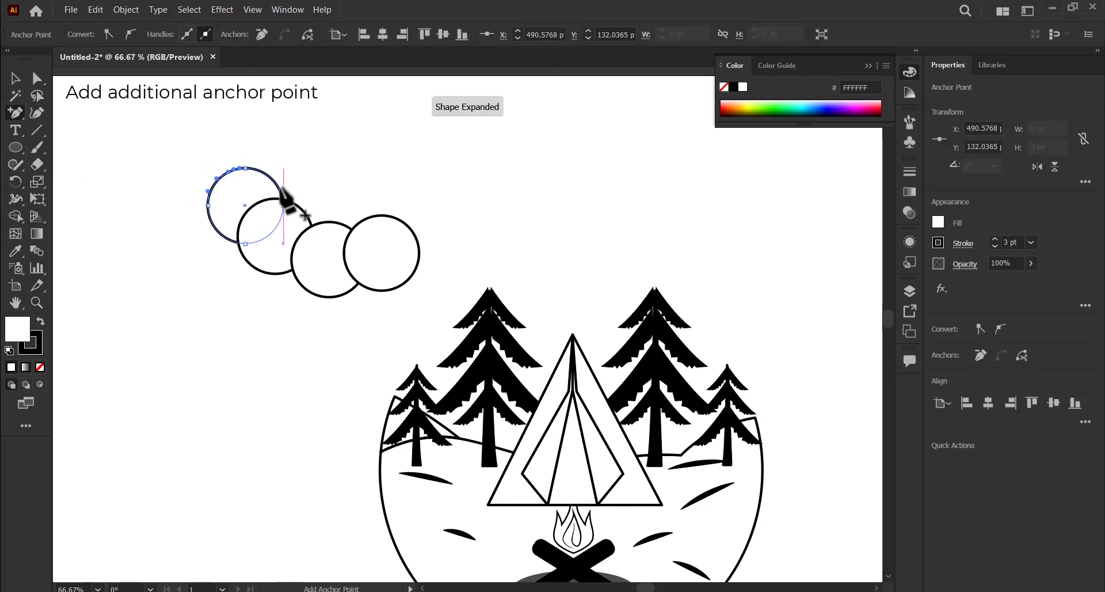
{"action": "left_click", "coordinate": [253, 204]}
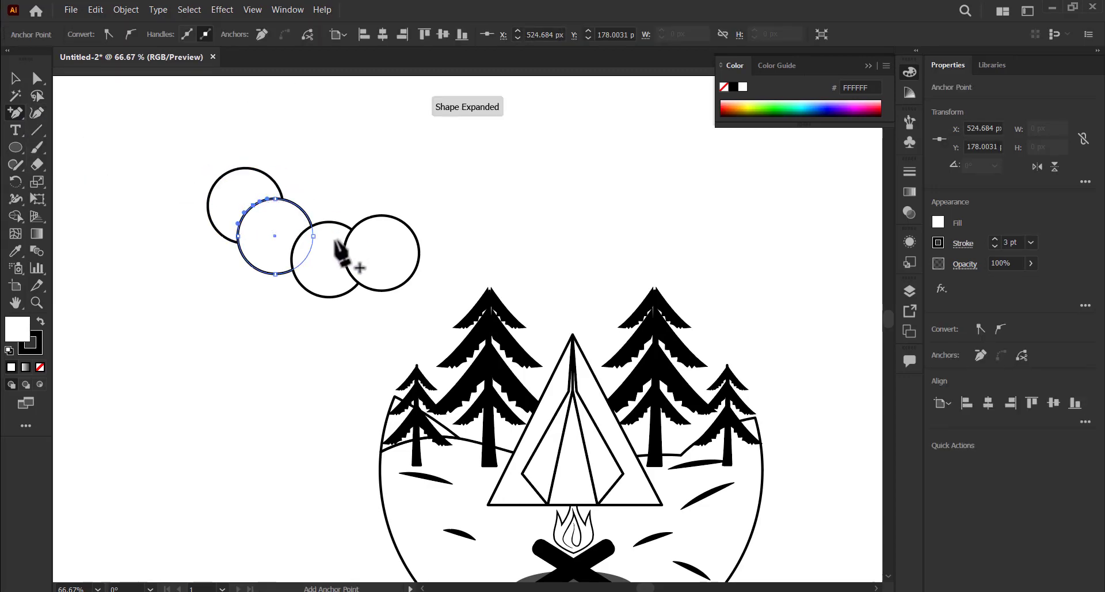
{"action": "left_click", "coordinate": [293, 247]}
Delete the hidden lower segments of each circle, leaving a row of open arcs.
{"action": "key", "text": "a"}
{"action": "left_click", "coordinate": [215, 236]}
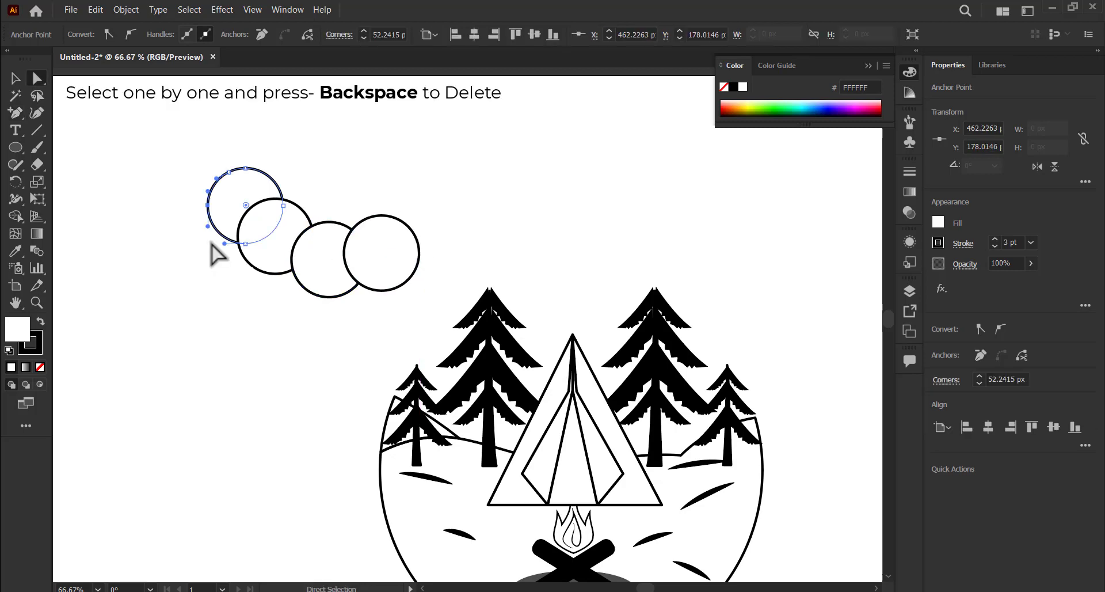
{"action": "key", "text": "BackSpace"}
{"action": "left_click", "coordinate": [256, 274]}
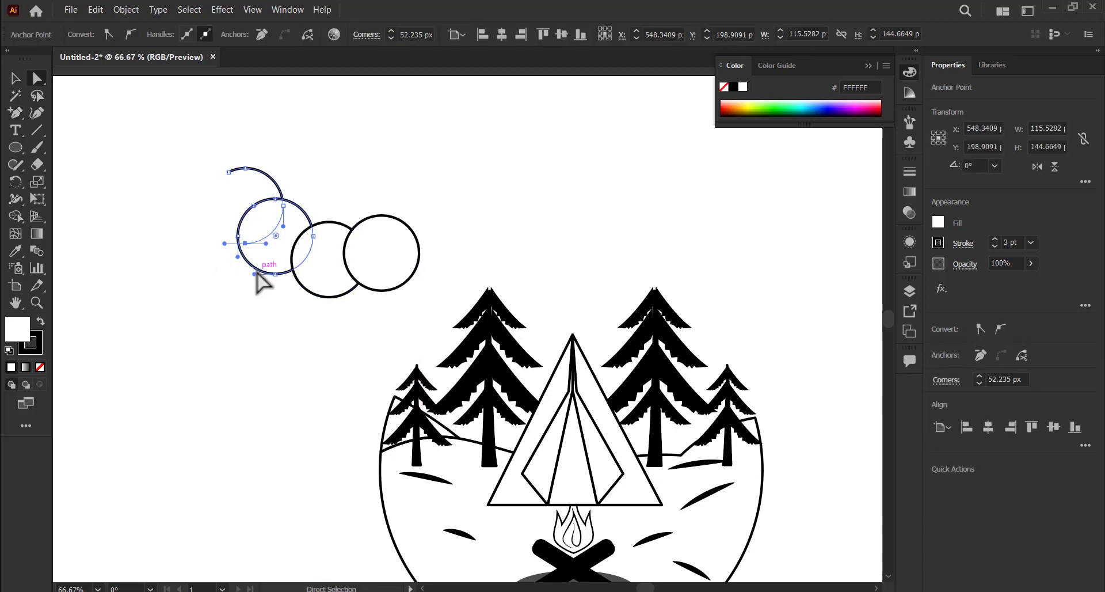
{"action": "key", "text": "BackSpace"}
{"action": "left_click", "coordinate": [329, 297]}
{"action": "key", "text": "BackSpace"}
{"action": "left_click", "coordinate": [346, 261]}
{"action": "key", "text": "BackSpace"}
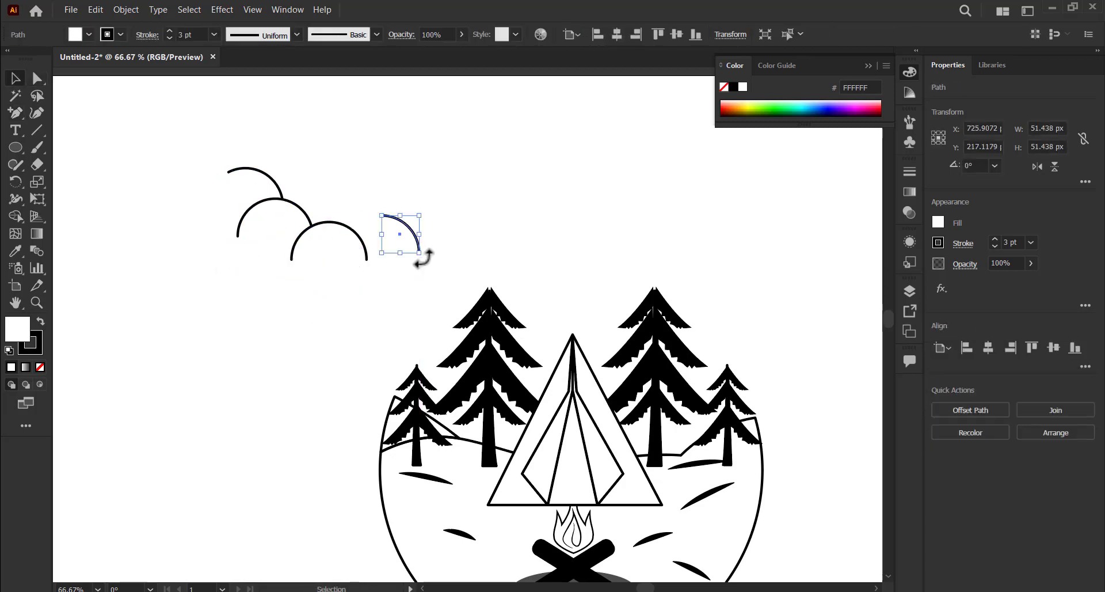
{"action": "mouse_move", "coordinate": [419, 251]}
{"action": "left_mouse_down"}
{"action": "mouse_move", "coordinate": [395, 235]}
{"action": "mouse_move", "coordinate": [486, 239]}
{"action": "mouse_move", "coordinate": [472, 247]}
{"action": "mouse_move", "coordinate": [651, 322]}
{"action": "left_mouse_up"}
Group the arcs and reflect a mirrored copy of the group.
{"action": "key", "text": "v"}
{"action": "right_click", "coordinate": [254, 240]}
{"action": "left_click", "coordinate": [290, 313]}
{"action": "left_click", "coordinate": [1037, 166]}
Send the arc group behind the trees and resize it into place.
{"action": "right_click", "coordinate": [570, 299]}
{"action": "mouse_move", "coordinate": [602, 444]}
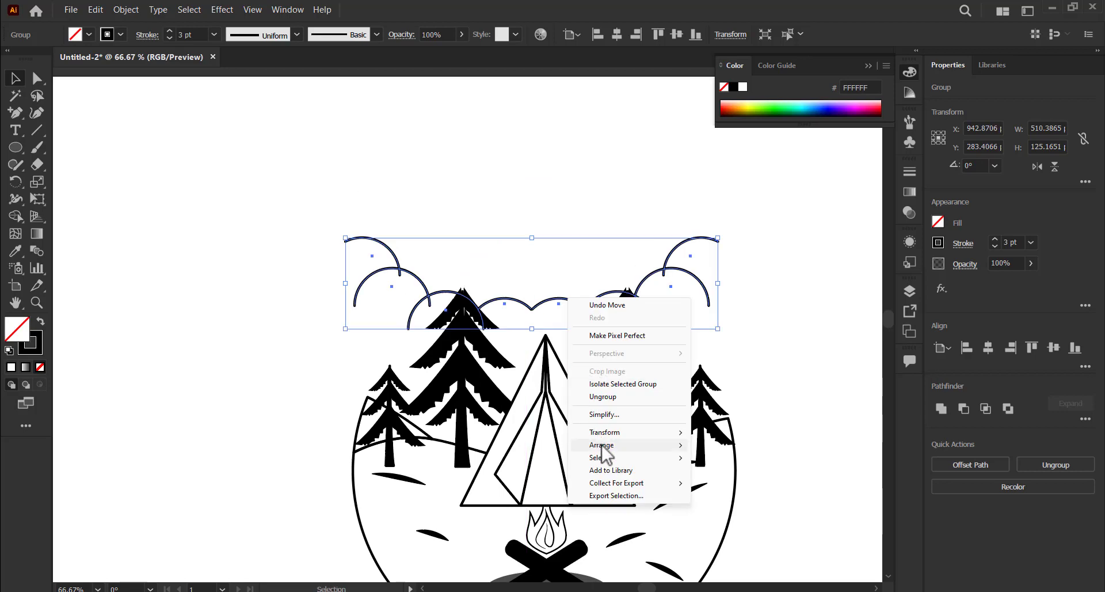
{"action": "left_click", "coordinate": [730, 482]}
{"action": "left_click_drag", "start_coordinate": [532, 238], "coordinate": [535, 268]}
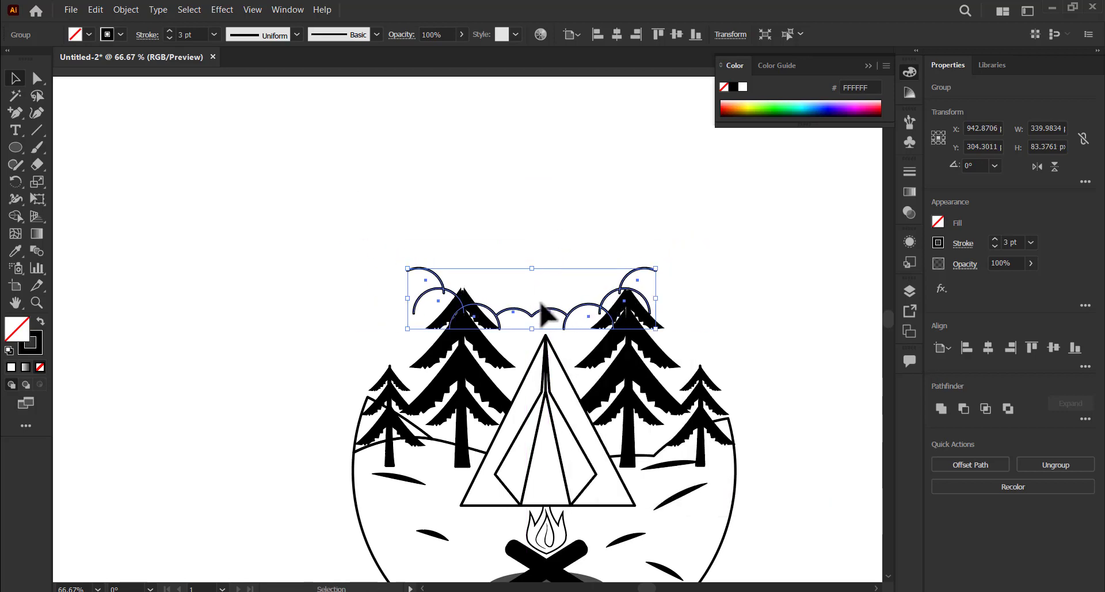
{"action": "left_click_drag", "start_coordinate": [535, 319], "coordinate": [535, 332]}
{"action": "left_click_drag", "start_coordinate": [532, 281], "coordinate": [576, 328]}
Draw vertical and diagonal sun rays around the circle with the Line Segment tool.
{"action": "key", "text": "l"}
{"action": "key", "text": "backslash"}
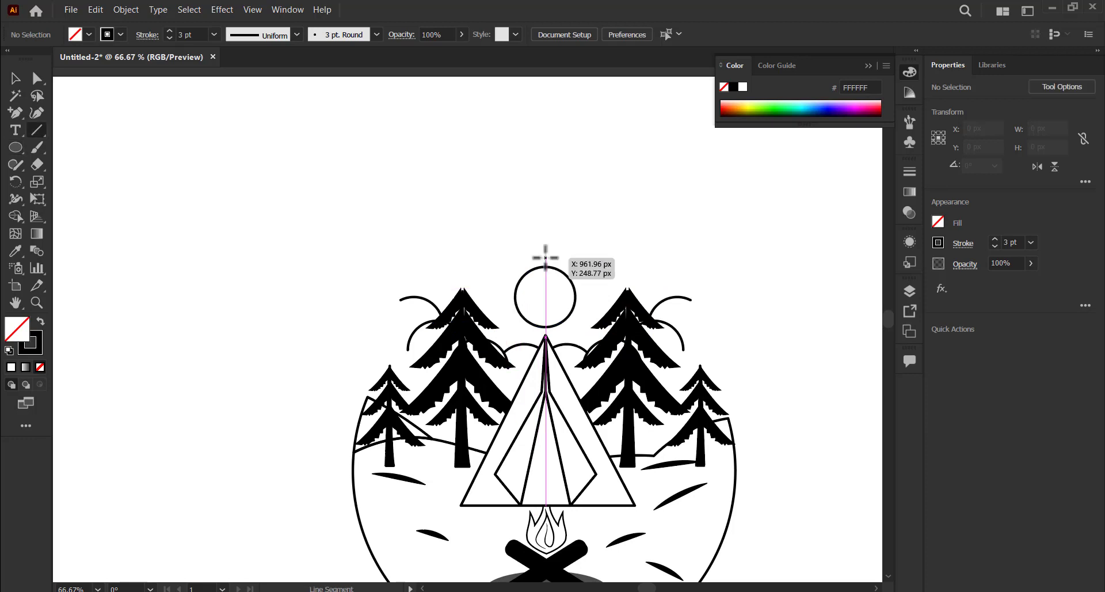
{"action": "left_click_drag", "start_coordinate": [546, 257], "coordinate": [546, 197]}
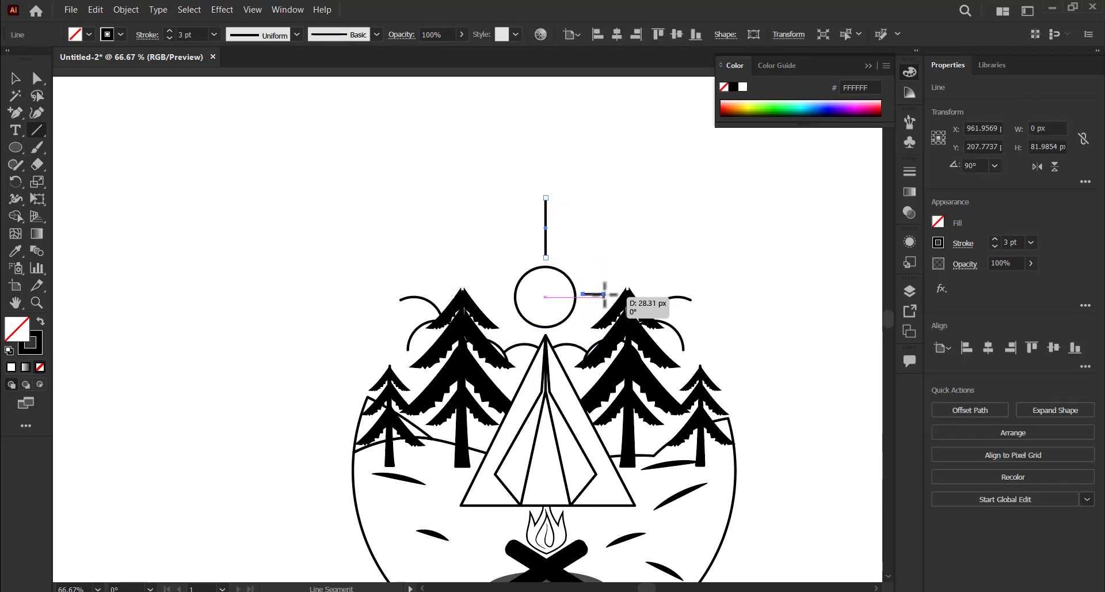
{"action": "mouse_move", "coordinate": [478, 297]}
{"action": "left_mouse_down"}
{"action": "mouse_move", "coordinate": [505, 296]}
{"action": "mouse_move", "coordinate": [478, 230]}
{"action": "left_mouse_up"}
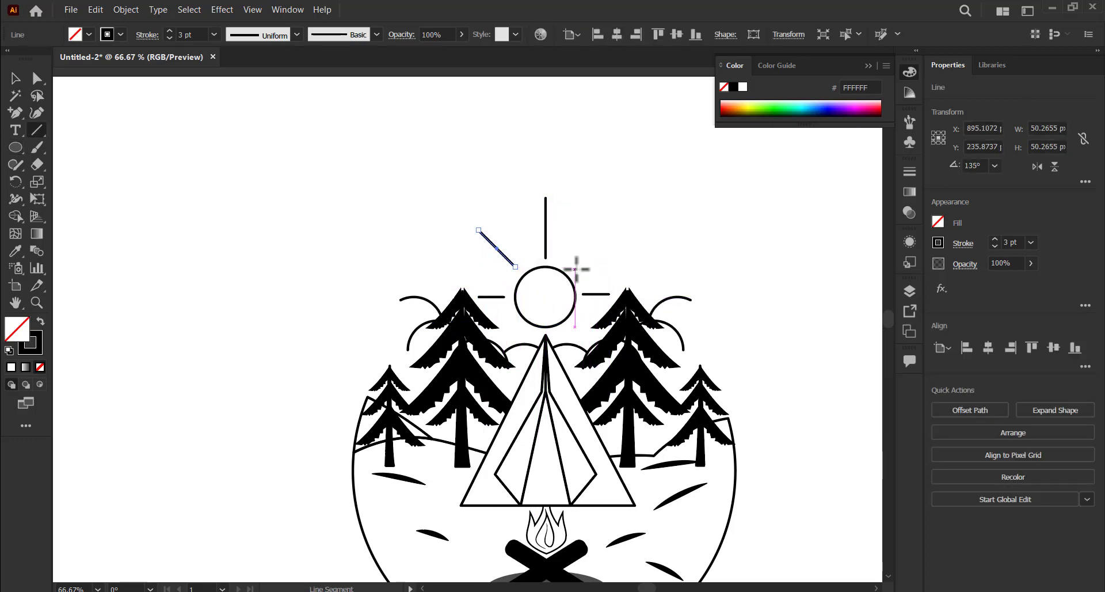
{"action": "left_click_drag", "start_coordinate": [574, 269], "coordinate": [601, 246]}
{"action": "key", "text": "ctrl+minus"}
{"action": "key", "text": "ctrl+minus"}
Delete the circle's bottom anchor to leave an arc for the title.
{"action": "key", "text": "v"}
{"action": "key", "text": "ctrl+a"}
{"action": "right_click", "coordinate": [472, 219]}
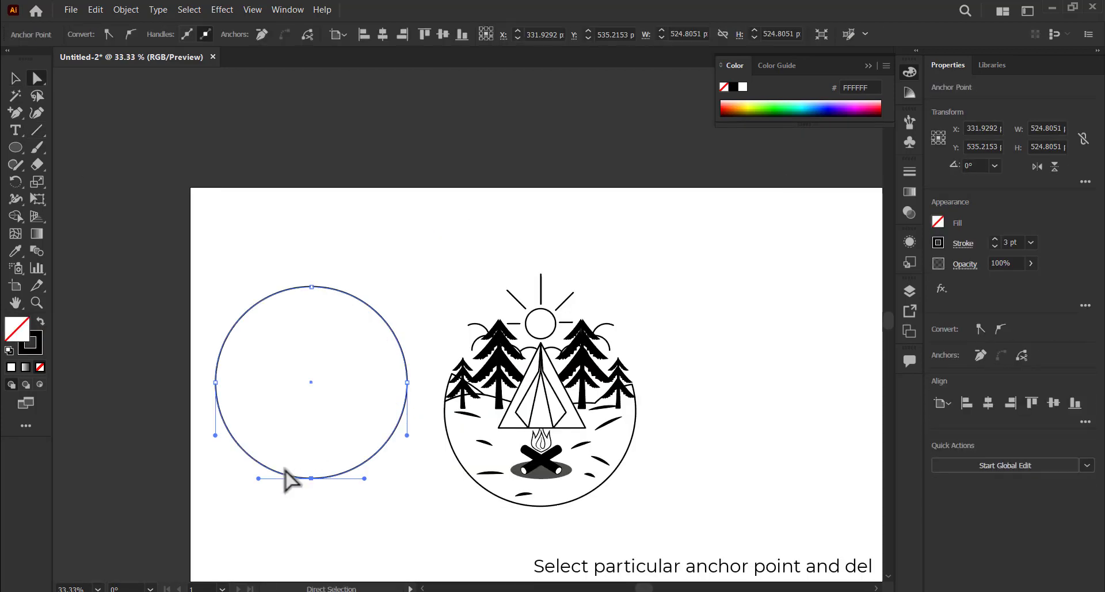
{"action": "key", "text": "Delete"}
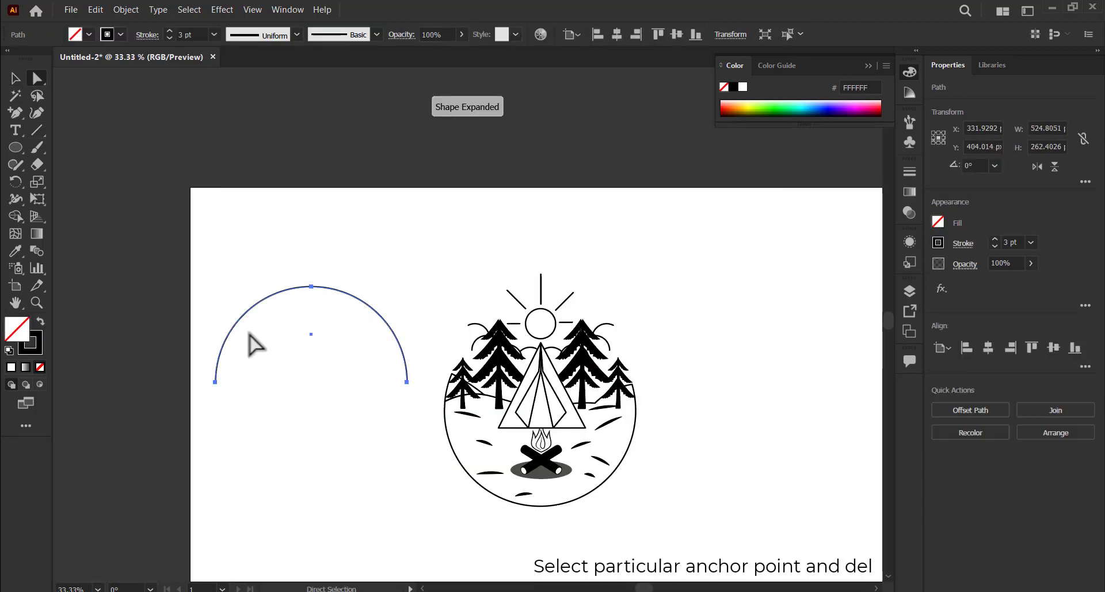
Type the 'Environmental Award' title on the arc with Type on a Path at 70 pt.
{"action": "right_click", "coordinate": [15, 130]}
{"action": "left_click", "coordinate": [87, 164]}
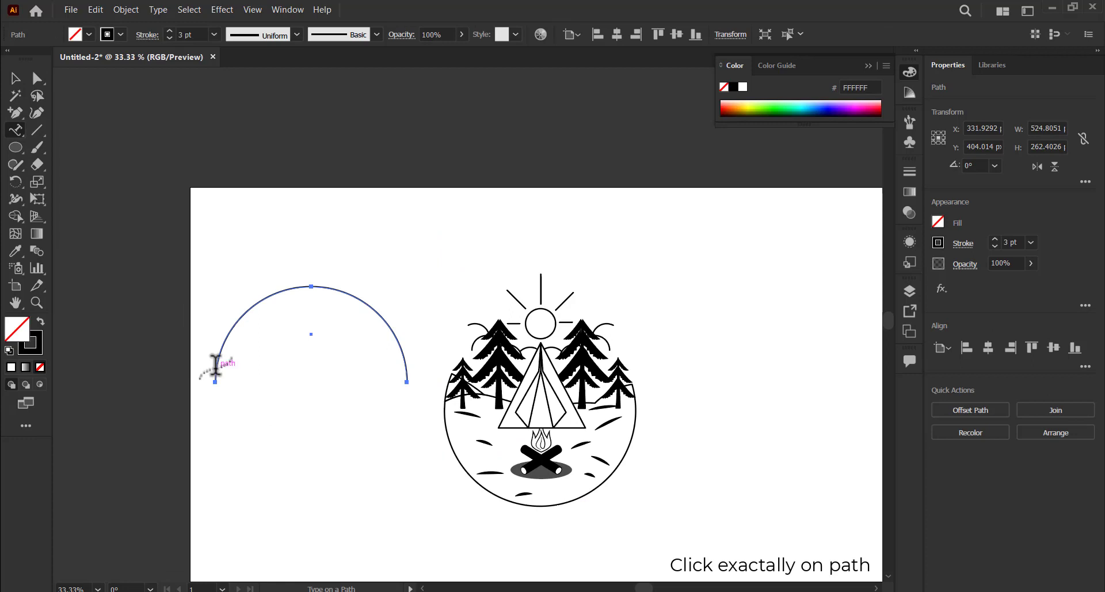
{"action": "left_click", "coordinate": [953, 378]}
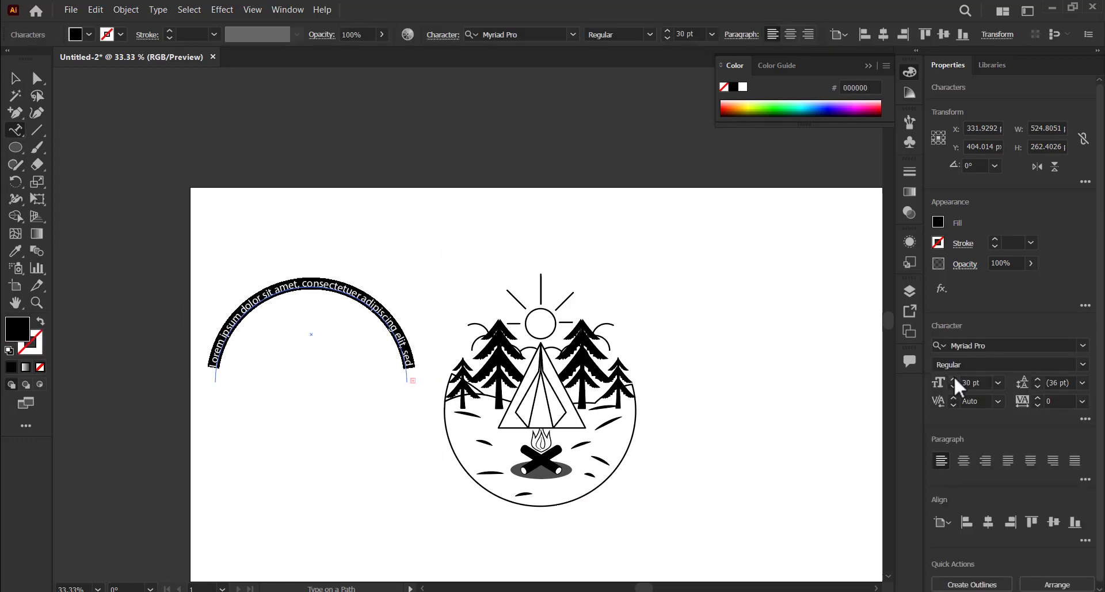
{"action": "key", "text": "BackSpace"}
{"action": "type", "text": "Environmental Awar"}
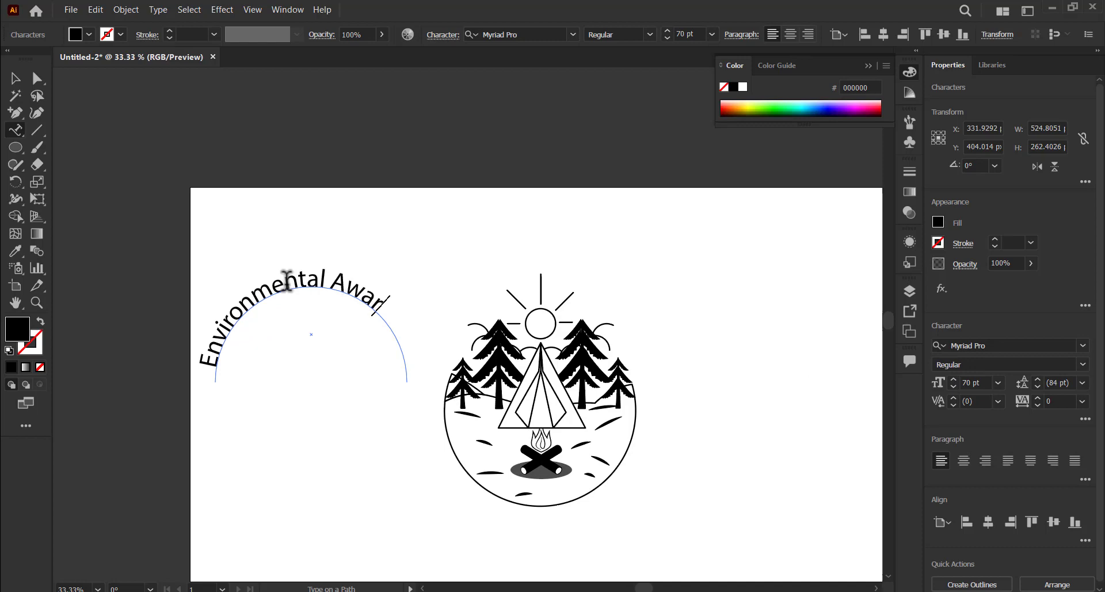
{"action": "type", "text": "d"}
Set the title to Neo Sans Black and move it over the badge's sun.
{"action": "key", "text": "ctrl+a"}
{"action": "left_click", "coordinate": [1001, 346]}
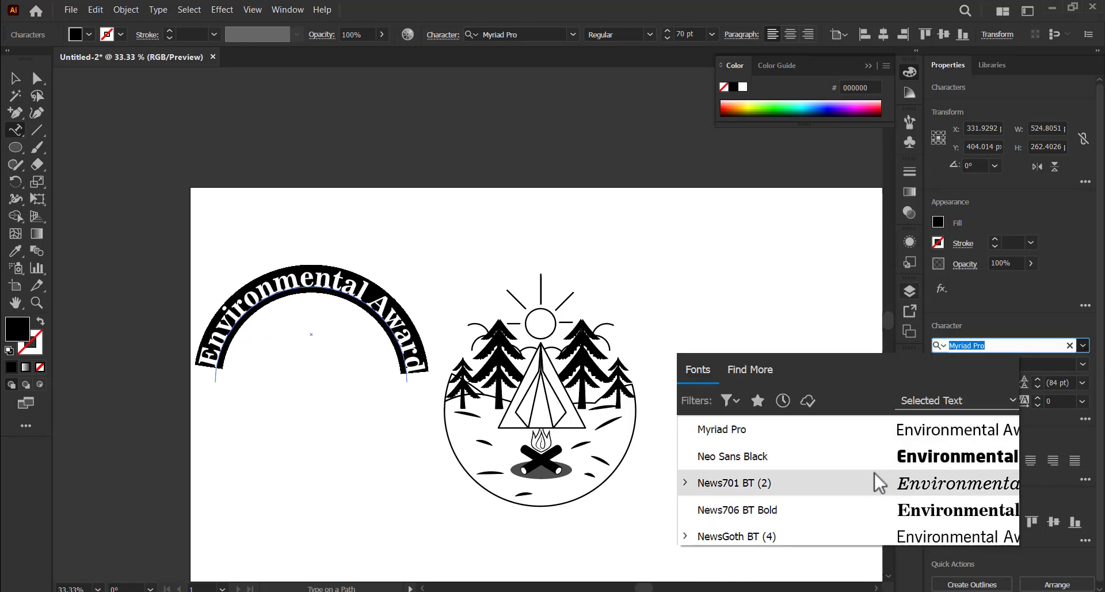
{"action": "left_click", "coordinate": [863, 459]}
{"action": "left_click", "coordinate": [1039, 398]}
{"action": "key", "text": "Escape"}
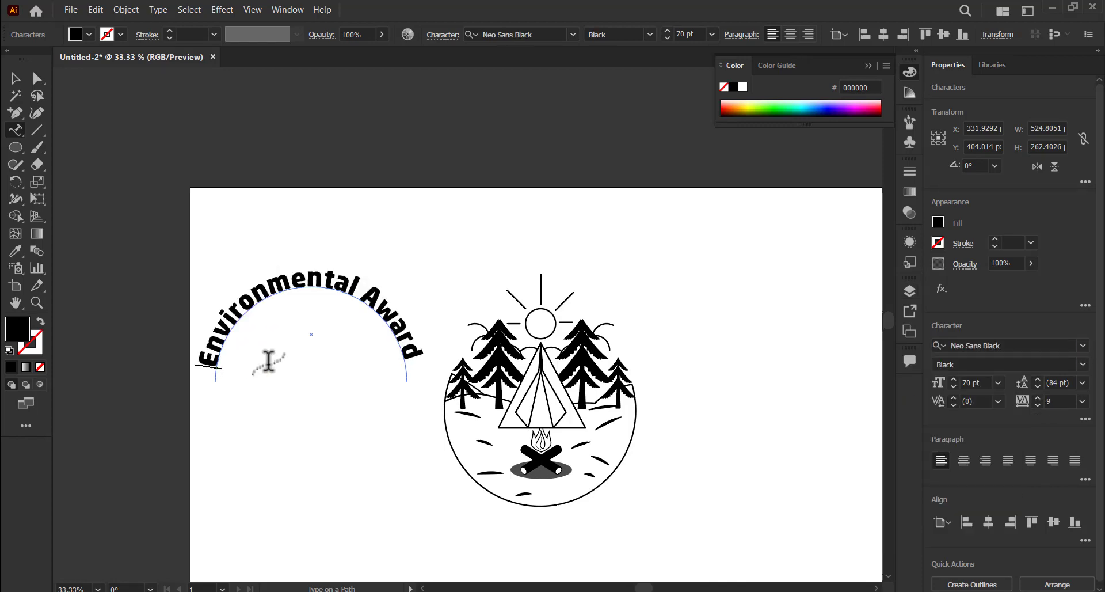
{"action": "mouse_move", "coordinate": [348, 302]}
{"action": "left_mouse_down"}
{"action": "mouse_move", "coordinate": [536, 243]}
{"action": "mouse_move", "coordinate": [550, 276]}
{"action": "mouse_move", "coordinate": [576, 285]}
{"action": "left_mouse_up"}
Draw a rectangle around the badge and round its corners into a capsule outline.
{"action": "key", "text": "m"}
{"action": "left_click_drag", "start_coordinate": [425, 226], "coordinate": [651, 516]}
{"action": "left_click_drag", "start_coordinate": [639, 238], "coordinate": [583, 311]}
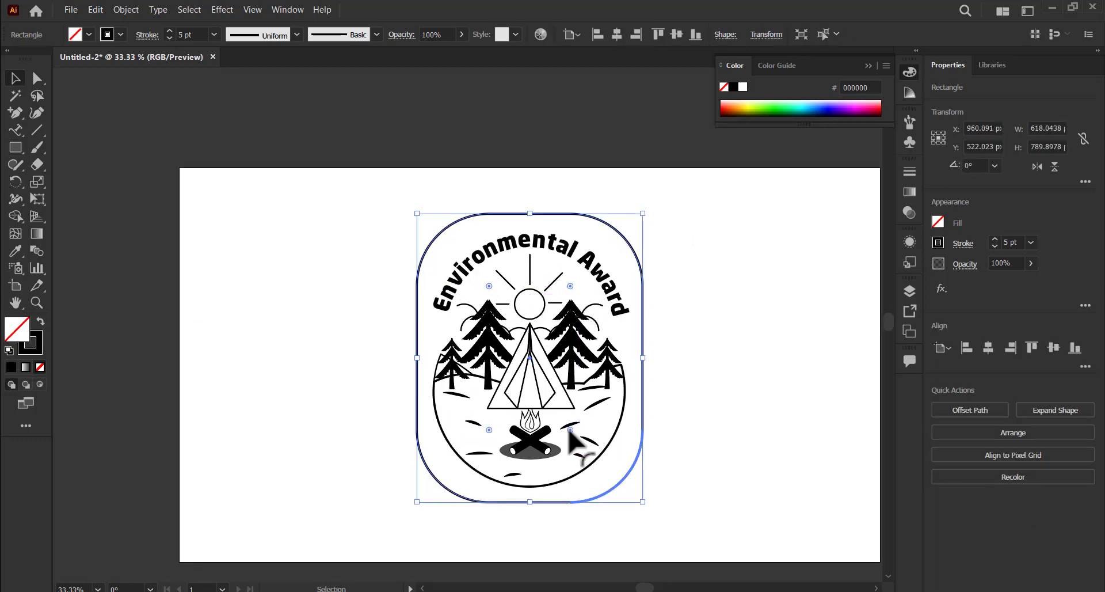
{"action": "left_click_drag", "start_coordinate": [582, 443], "coordinate": [549, 385]}
Paste a copy of the frame, fill it white and send it to the back.
{"action": "left_click", "coordinate": [95, 10]}
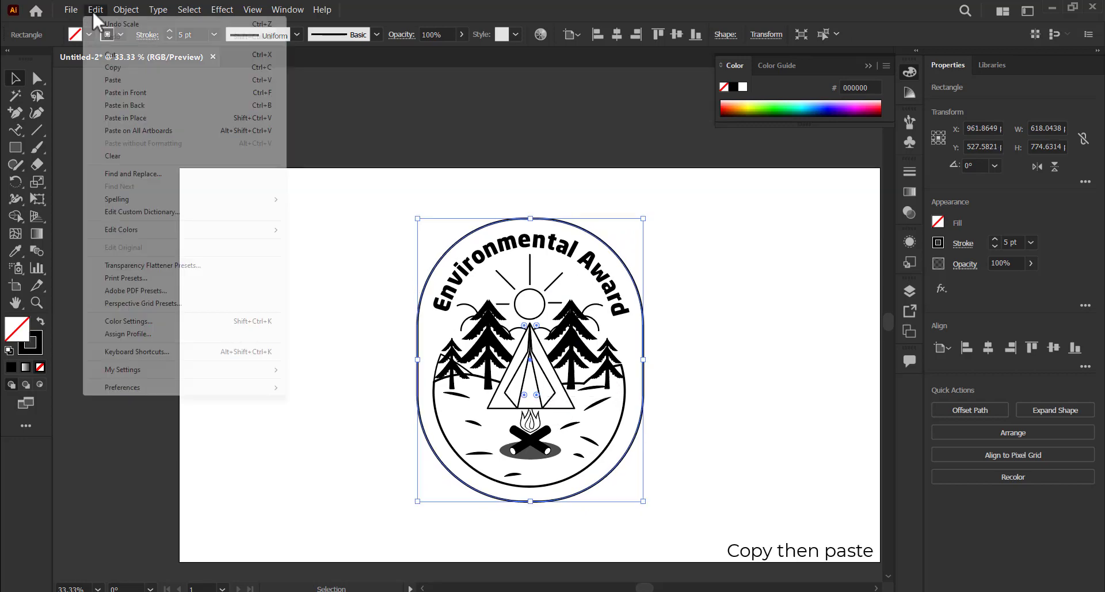
{"action": "left_click", "coordinate": [113, 80]}
{"action": "mouse_move", "coordinate": [523, 200]}
{"action": "left_mouse_down"}
{"action": "mouse_move", "coordinate": [506, 192]}
{"action": "mouse_move", "coordinate": [309, 210]}
{"action": "left_mouse_up"}
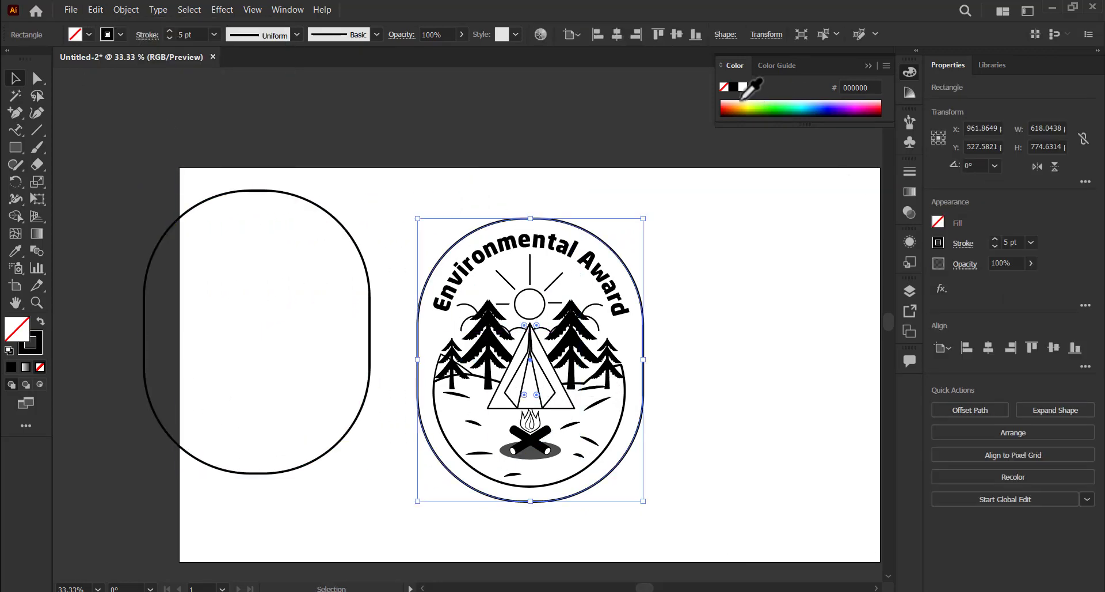
{"action": "left_click", "coordinate": [743, 87]}
{"action": "right_click", "coordinate": [557, 243]}
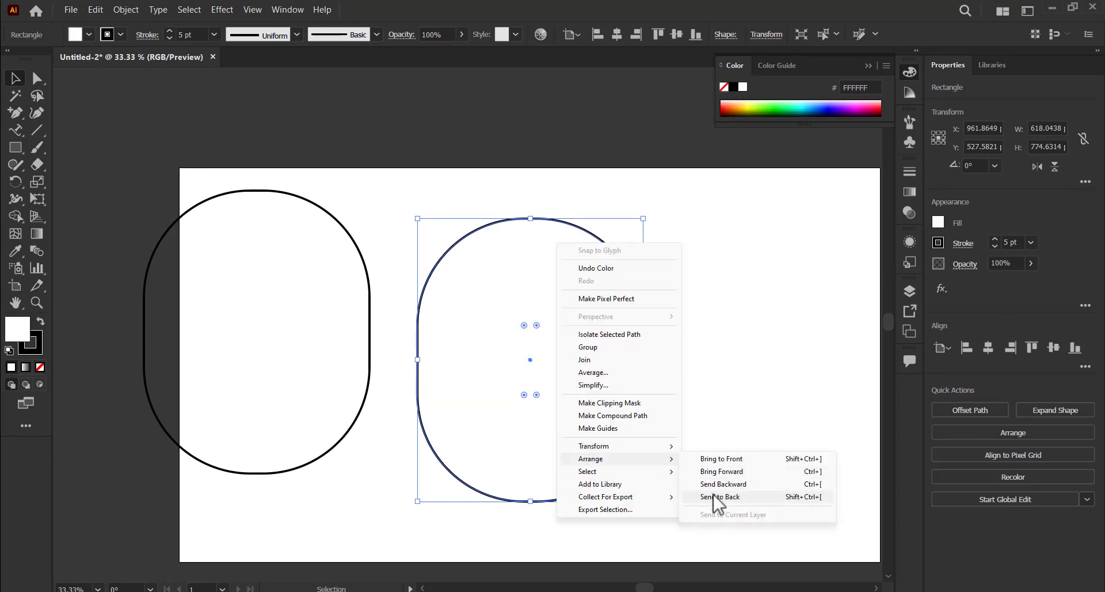
{"action": "left_click", "coordinate": [713, 494]}
Fill another frame copy orange FF852A, send it back, enlarge it and round its corners.
{"action": "left_click_drag", "start_coordinate": [144, 331], "coordinate": [399, 331]}
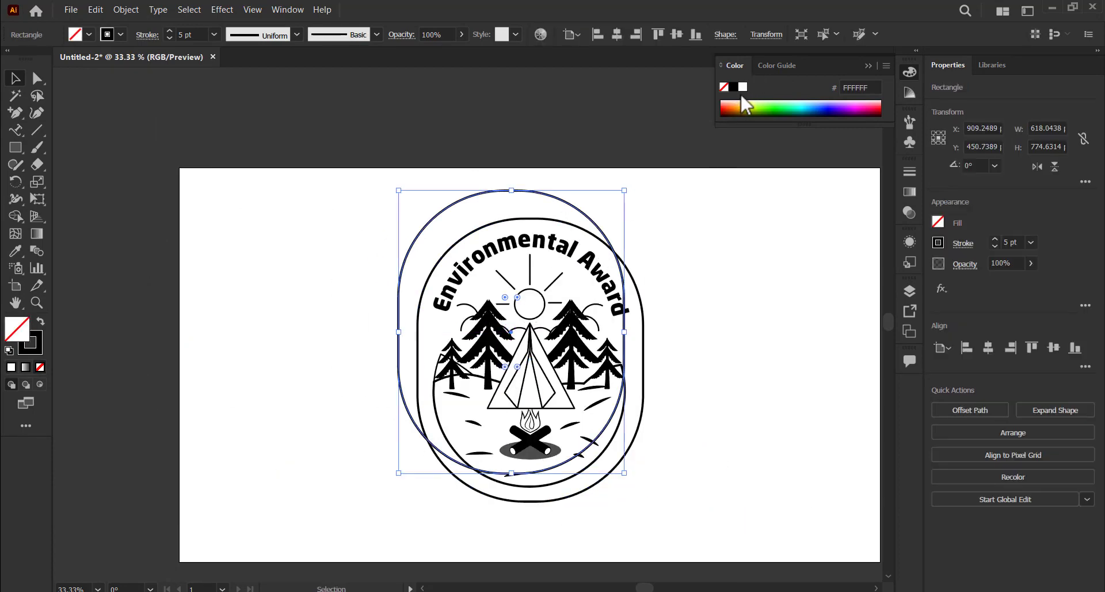
{"action": "left_click", "coordinate": [742, 103]}
{"action": "left_click", "coordinate": [735, 104]}
{"action": "right_click", "coordinate": [519, 253]}
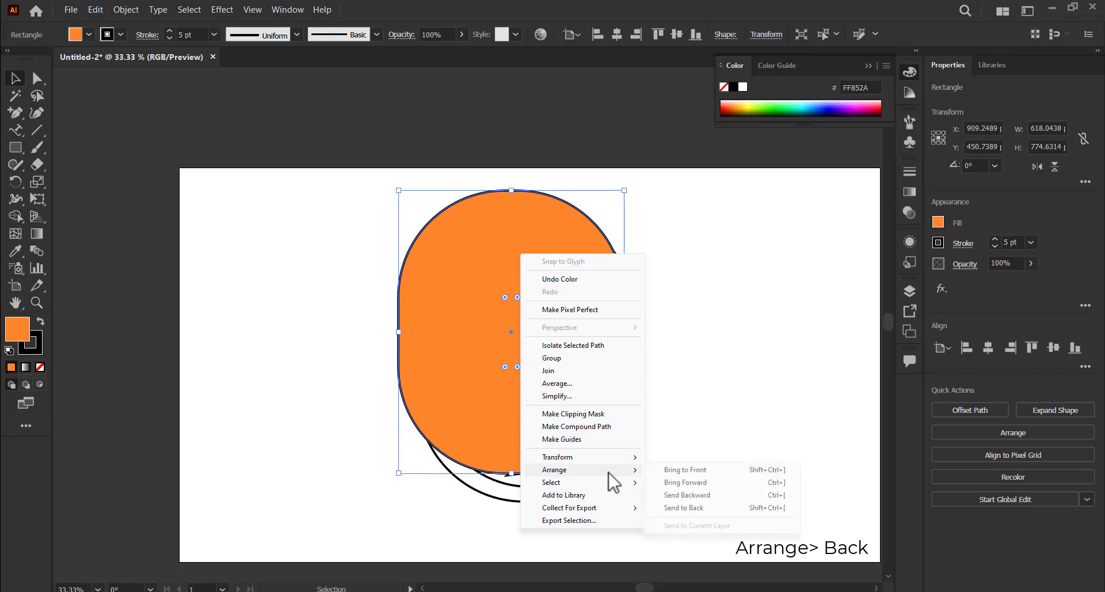
{"action": "left_click", "coordinate": [682, 509]}
{"action": "left_click_drag", "start_coordinate": [625, 472], "coordinate": [657, 518]}
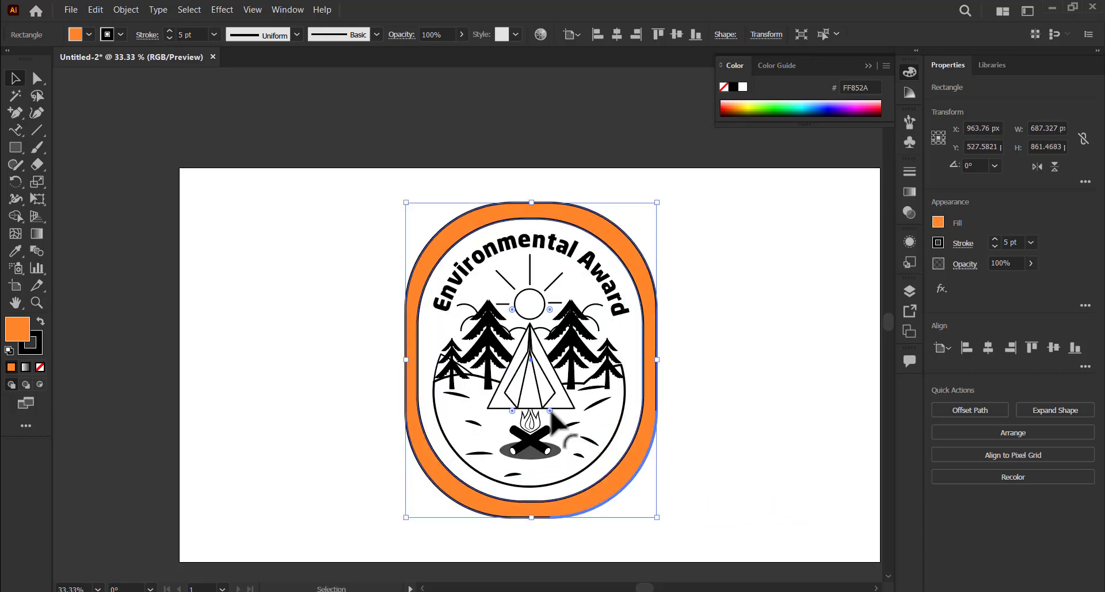
{"action": "left_click_drag", "start_coordinate": [517, 366], "coordinate": [541, 405]}
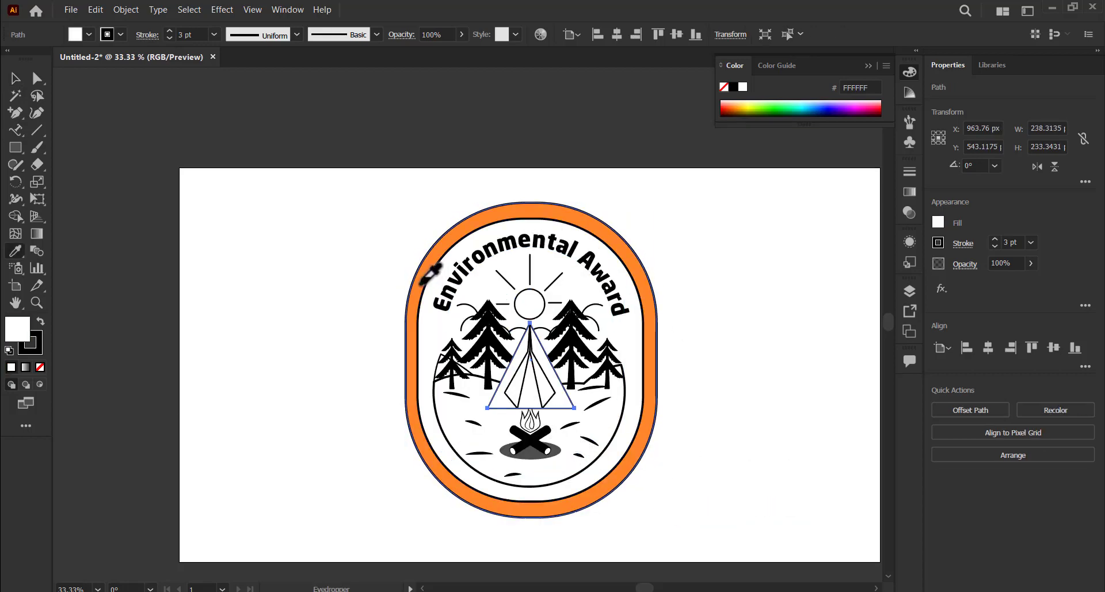
Colour the tent orange and centre the two flames over the logs.
{"action": "left_click", "coordinate": [521, 380]}
{"action": "left_click", "coordinate": [937, 222]}
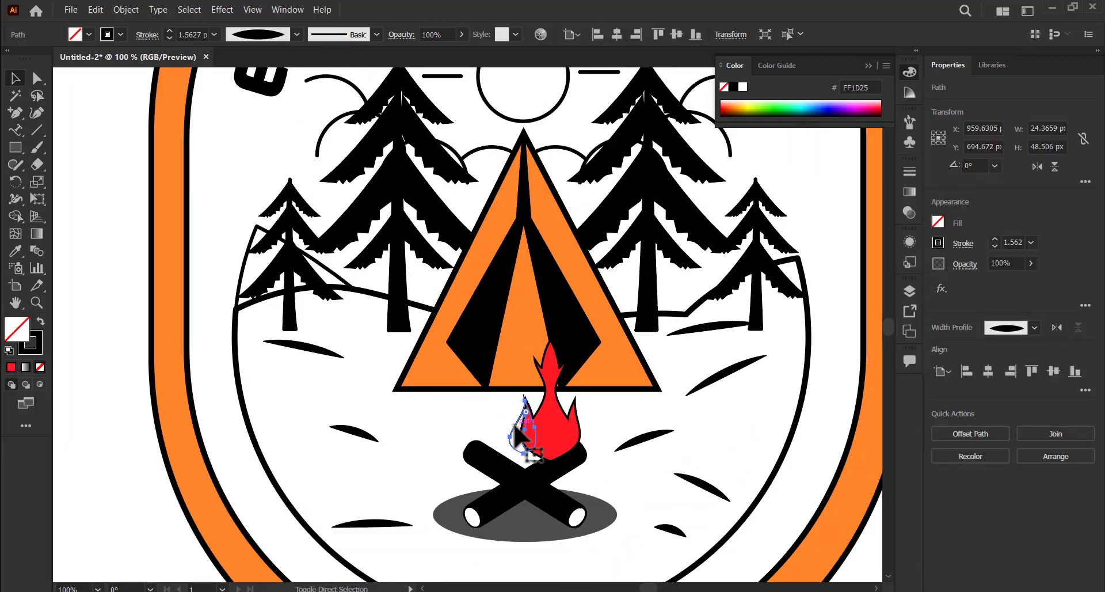
{"action": "key", "text": "v"}
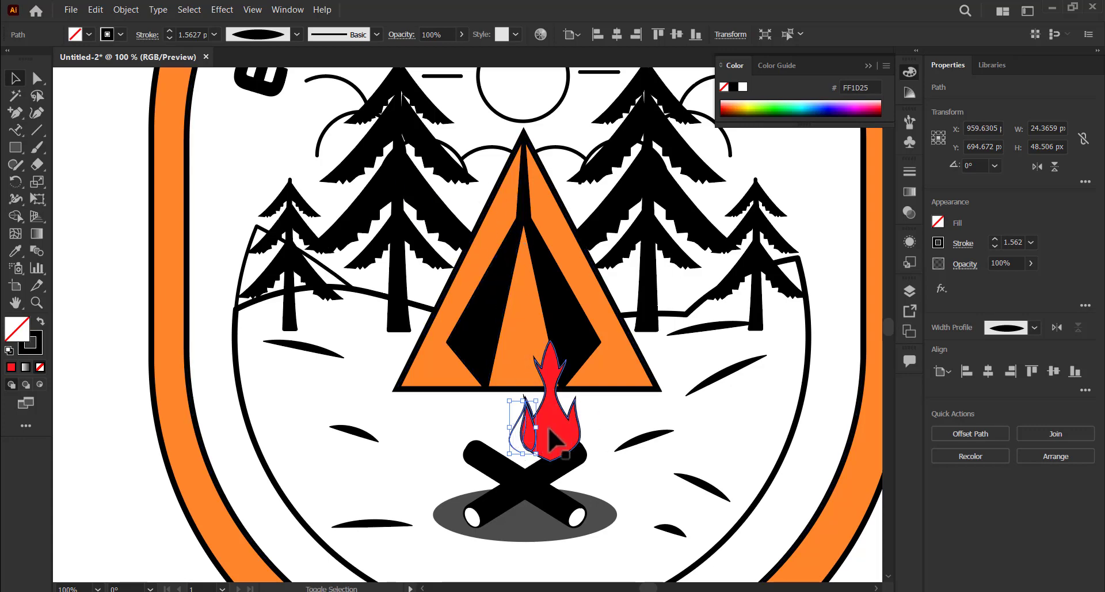
{"action": "left_click", "coordinate": [549, 429], "text": "shift"}
{"action": "left_click", "coordinate": [989, 372]}
{"action": "left_click_drag", "start_coordinate": [570, 426], "coordinate": [549, 437]}
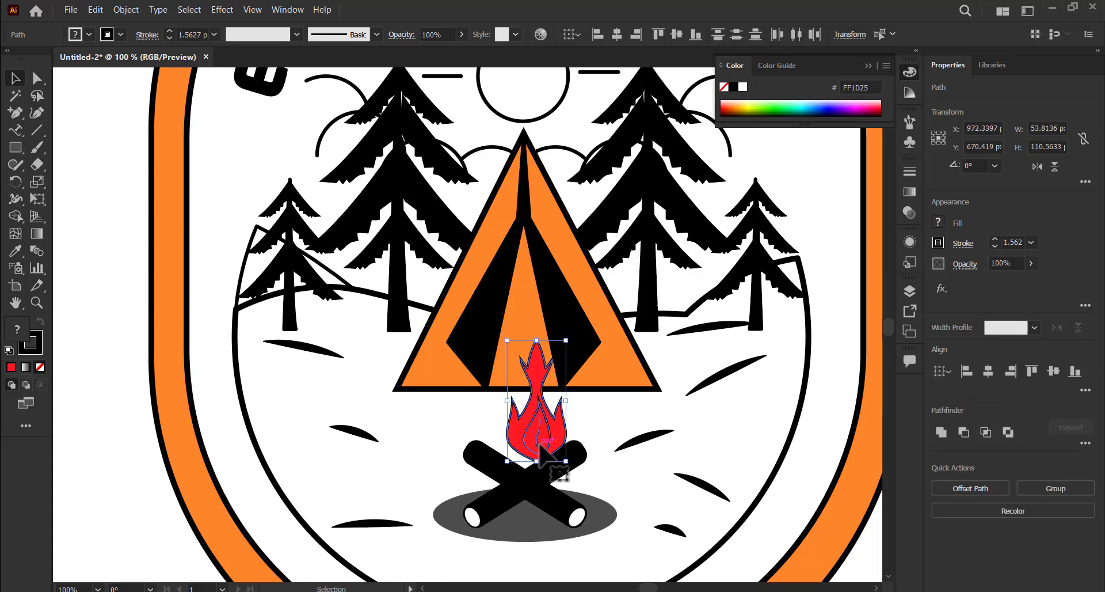
Give the inner flame a white outline and fill both log ends red.
{"action": "left_click", "coordinate": [525, 426]}
{"action": "left_click", "coordinate": [938, 222]}
{"action": "left_click", "coordinate": [801, 295]}
{"action": "scroll", "coordinate": [609, 451], "scroll_direction": "down", "scroll_amount": 2}
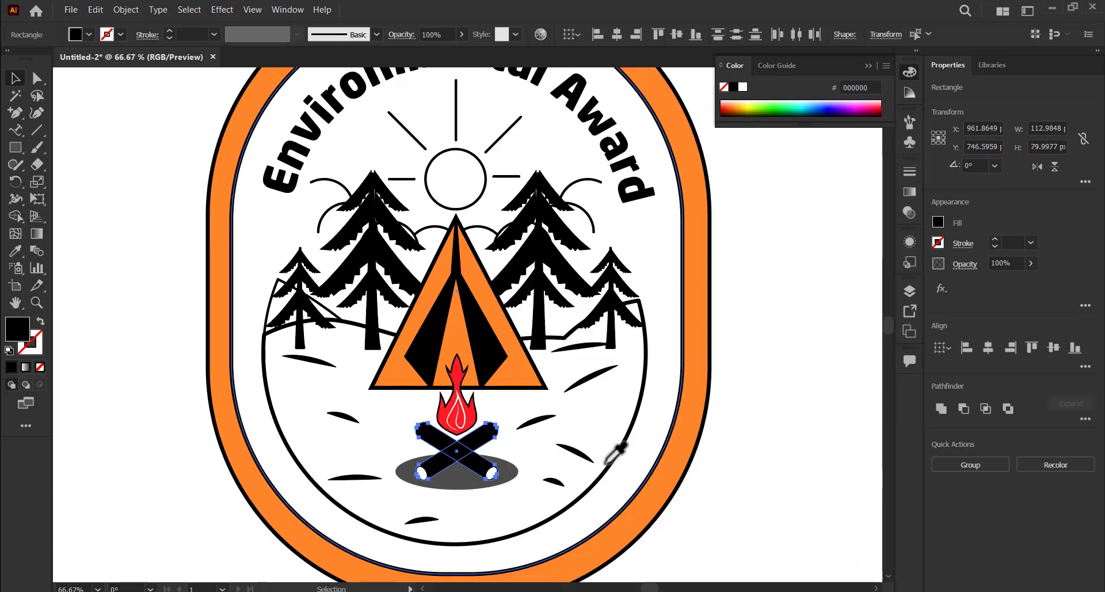
{"action": "left_click", "coordinate": [423, 466]}
{"action": "scroll", "coordinate": [423, 467], "scroll_direction": "up", "scroll_amount": 3}
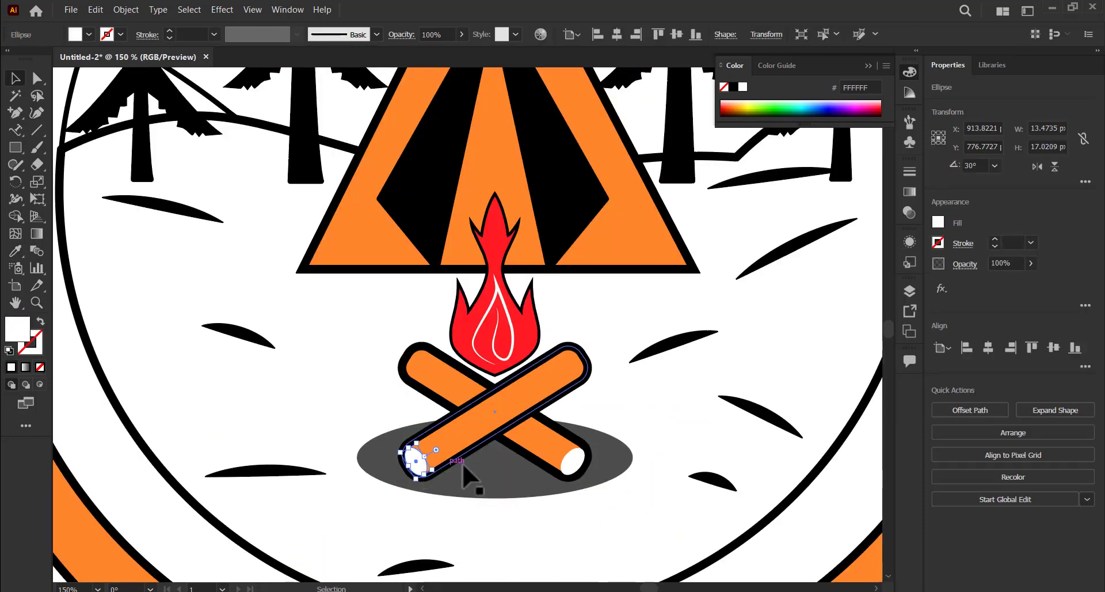
{"action": "left_click", "coordinate": [579, 464], "text": "shift"}
{"action": "left_click", "coordinate": [938, 222]}
{"action": "left_click", "coordinate": [821, 326]}
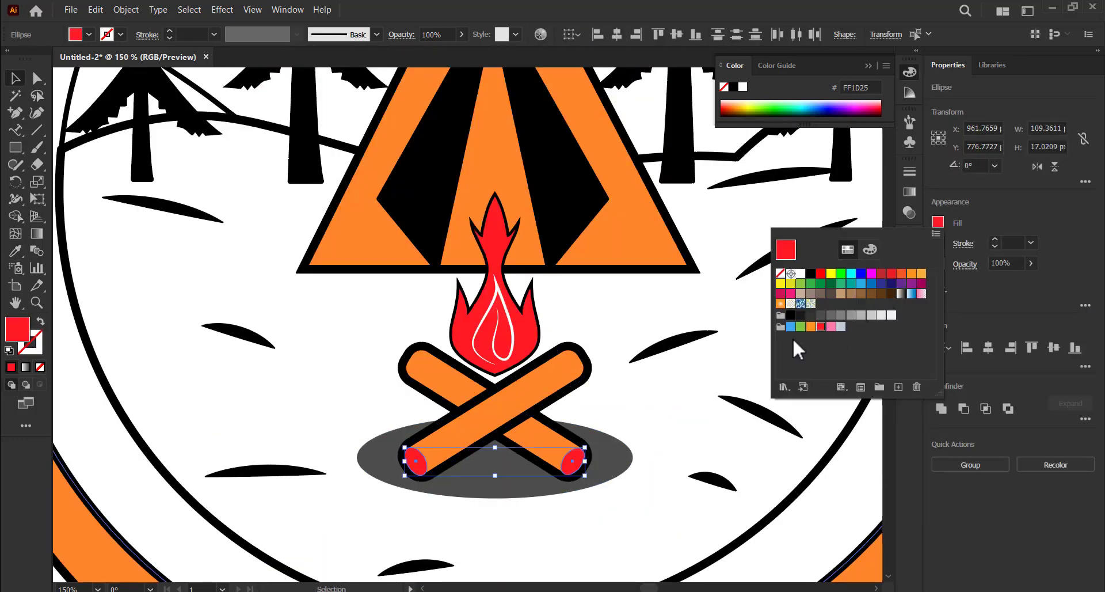
Eyedropper the frame's orange onto the sun and nudge the curved title into position.
{"action": "key", "text": "ctrl+minus"}
{"action": "key", "text": "ctrl+minus"}
{"action": "key", "text": "ctrl+minus"}
{"action": "left_click", "coordinate": [481, 207]}
{"action": "key", "text": "i"}
{"action": "left_click", "coordinate": [635, 165]}
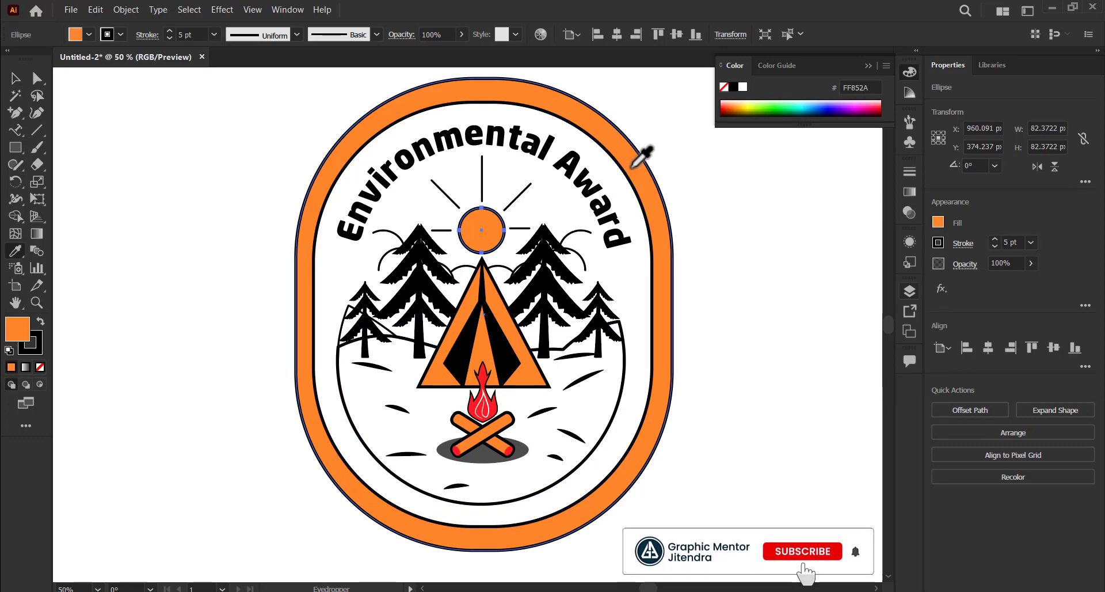
{"action": "key", "text": "ctrl+minus"}
{"action": "key", "text": "v"}
{"action": "key", "text": "ctrl+shift+a"}
{"action": "left_click_drag", "start_coordinate": [496, 198], "coordinate": [496, 199]}
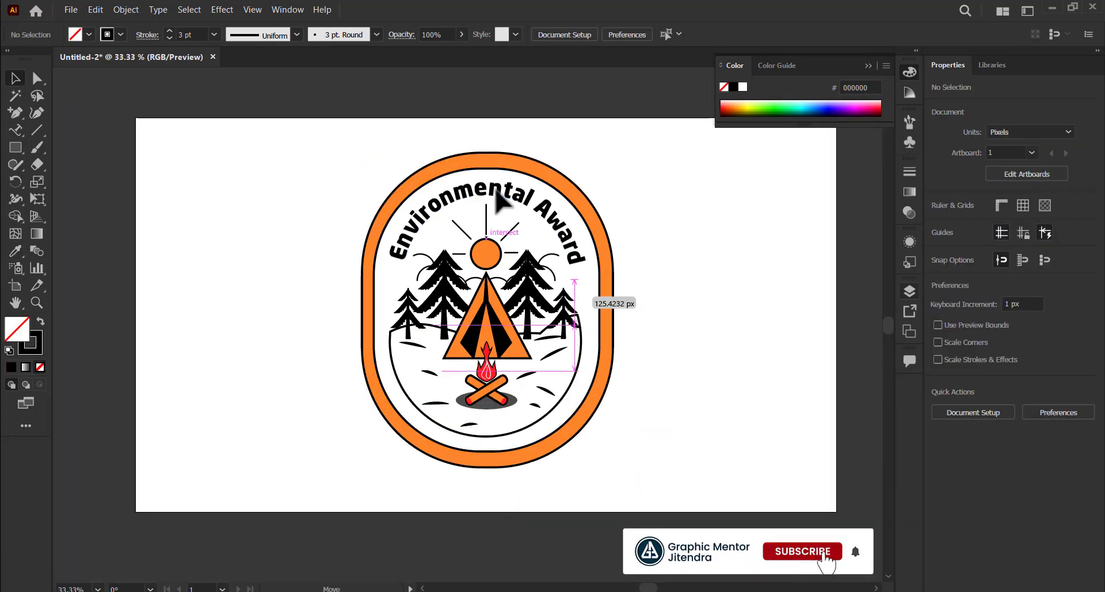
{"action": "key", "text": "ctrl+minus"}
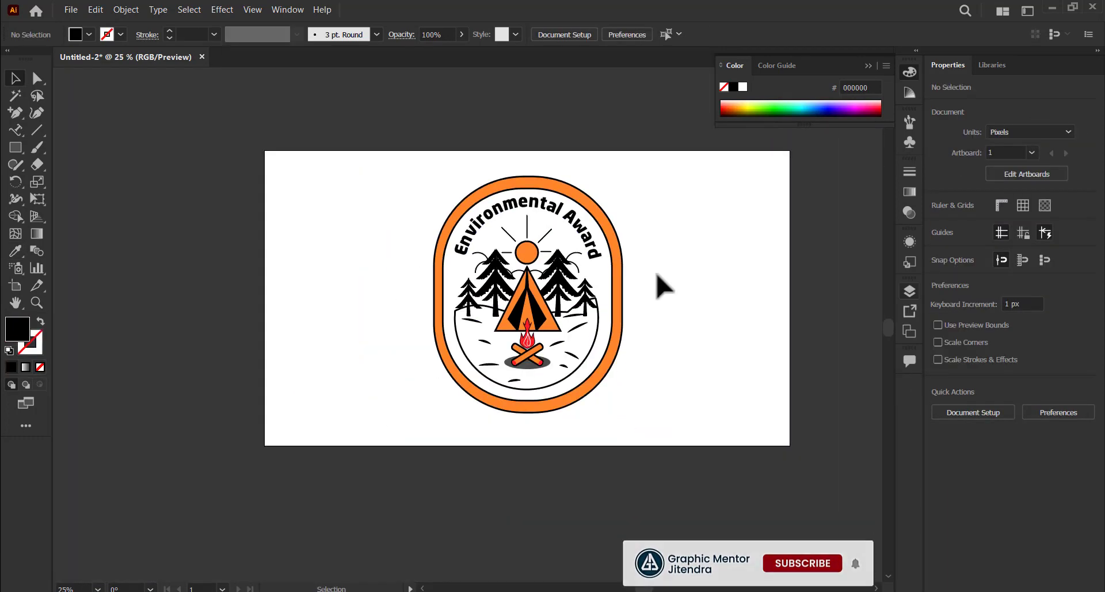